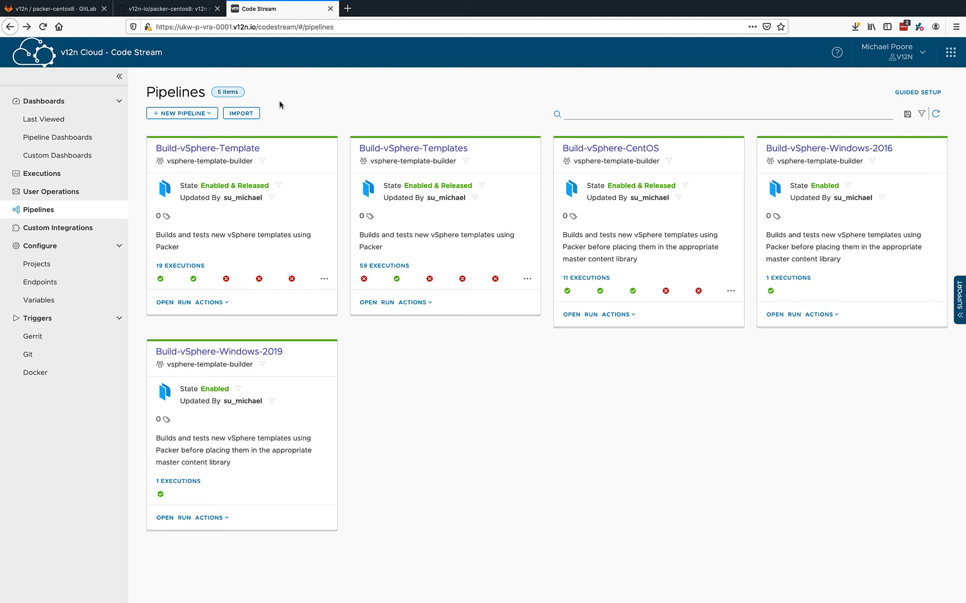
# - Open the Build-vSphere-Template pipeline and review the Git Clone, Replace Placeholder Data, Create Variables and Prepare HTTP tasks of its Initialize stage
pyautogui.click(207, 148)
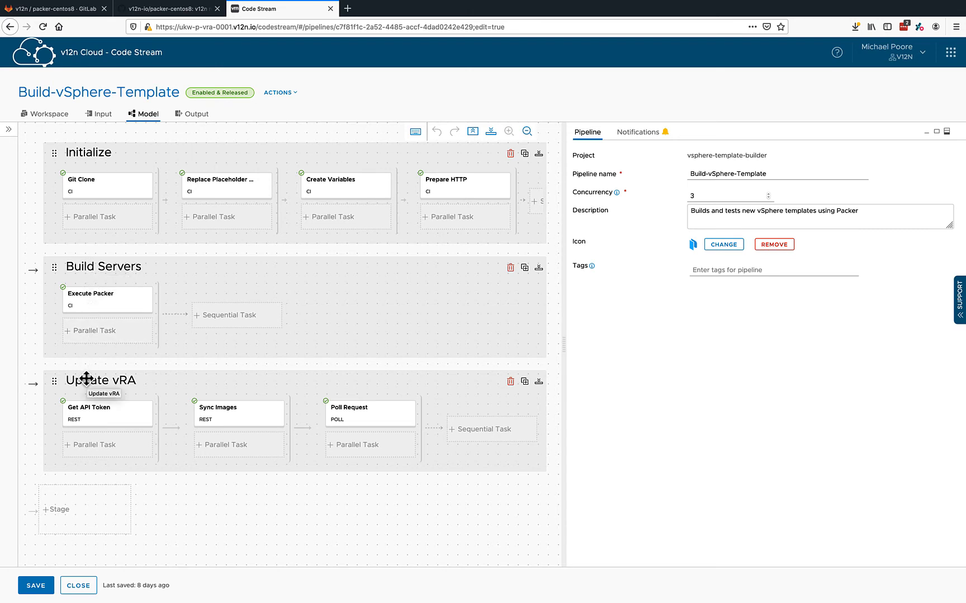
pyautogui.click(99, 177)
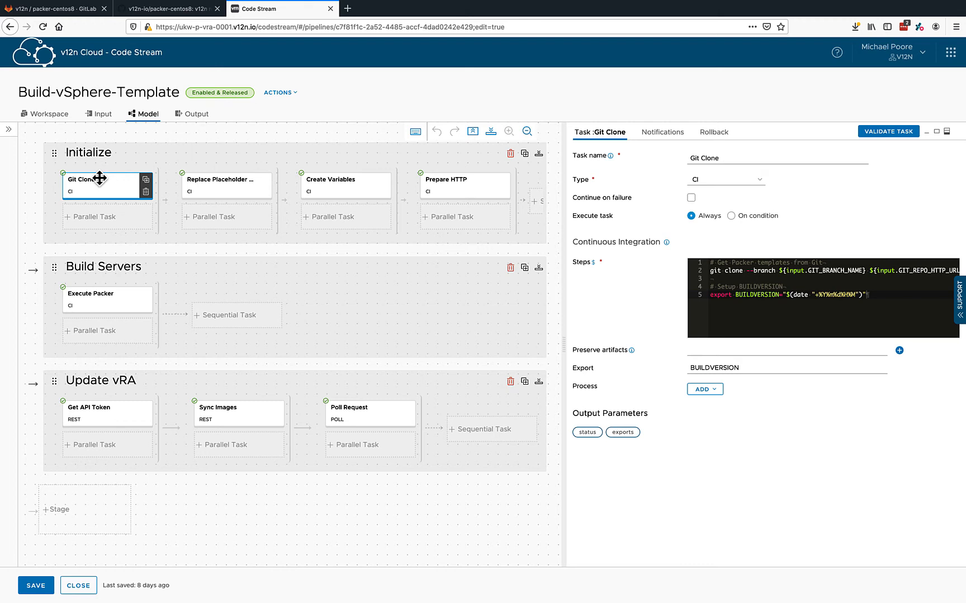
pyautogui.click(214, 181)
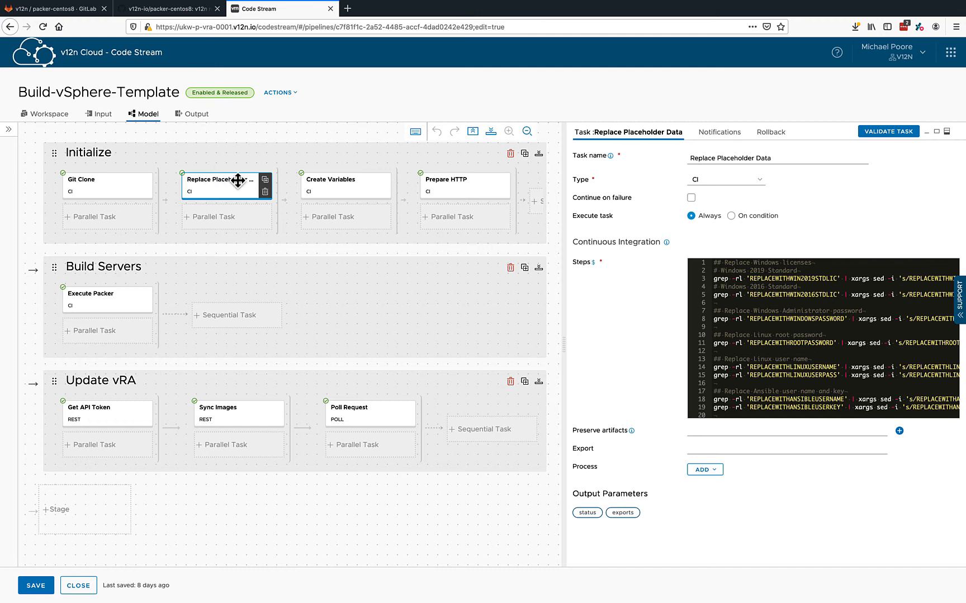
pyautogui.click(318, 180)
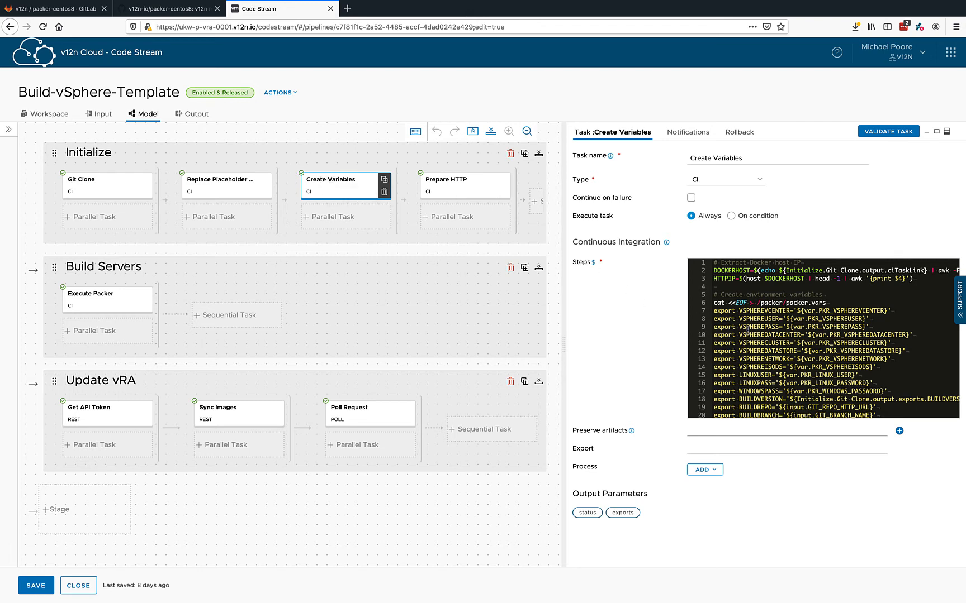
pyautogui.scroll(-1, 748, 330)
pyautogui.scroll(1, 748, 329)
pyautogui.click(462, 182)
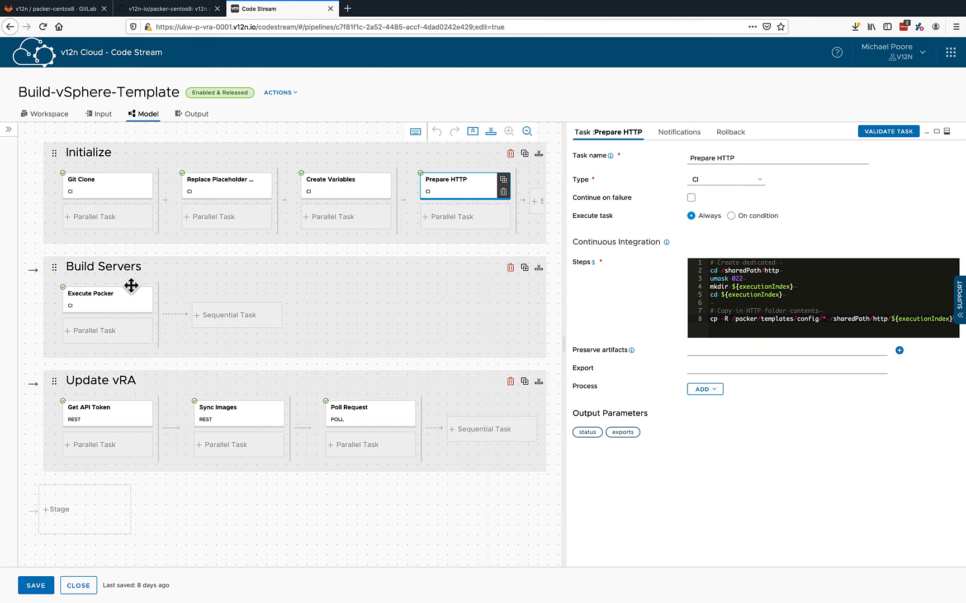
# - Review the Execute Packer task and the Update vRA stage's Get API Token, Sync Images and Poll Request tasks, including URLs and success condition
pyautogui.click(89, 296)
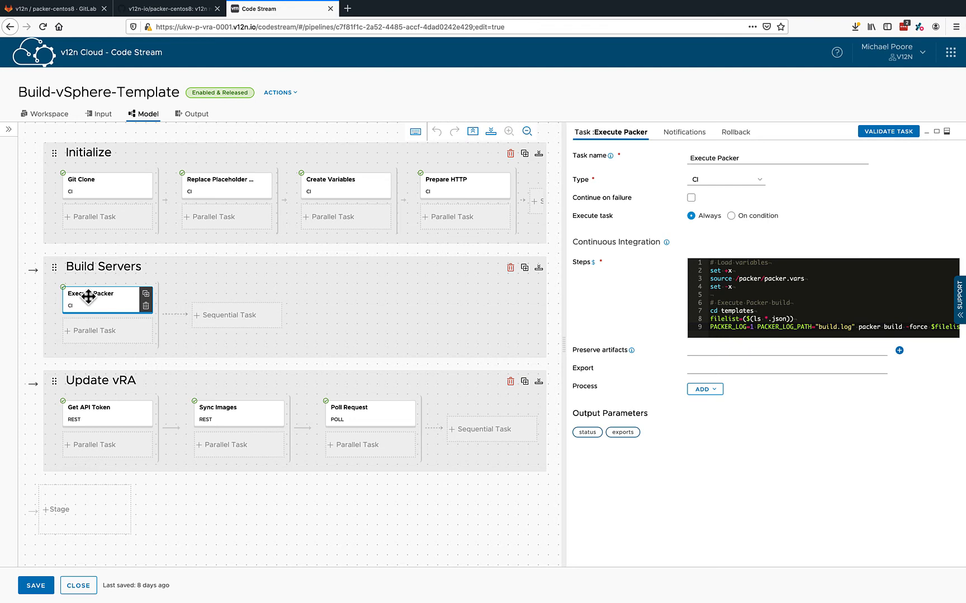
pyautogui.click(94, 412)
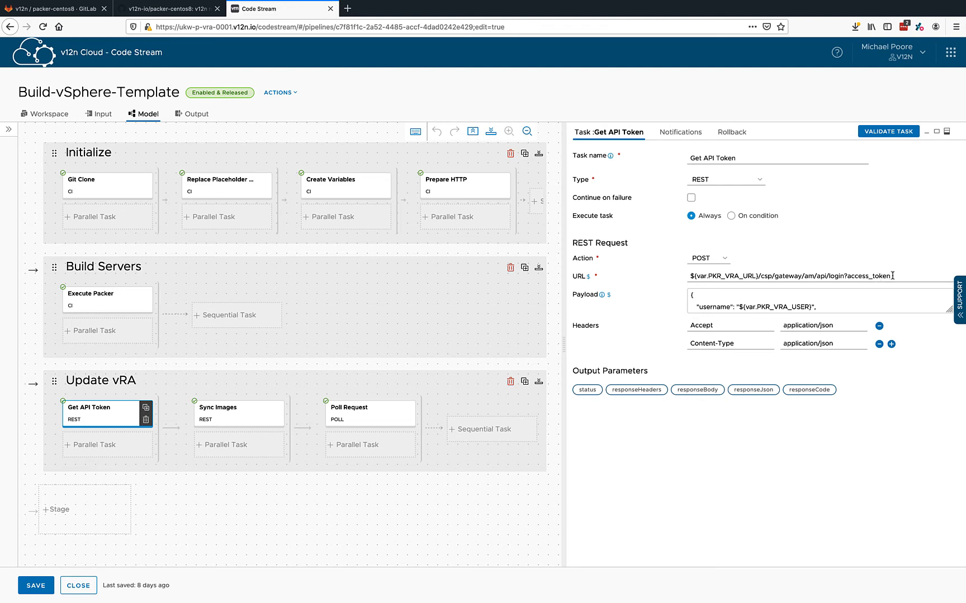
pyautogui.moveTo(892, 276); pyautogui.dragTo(664, 278)
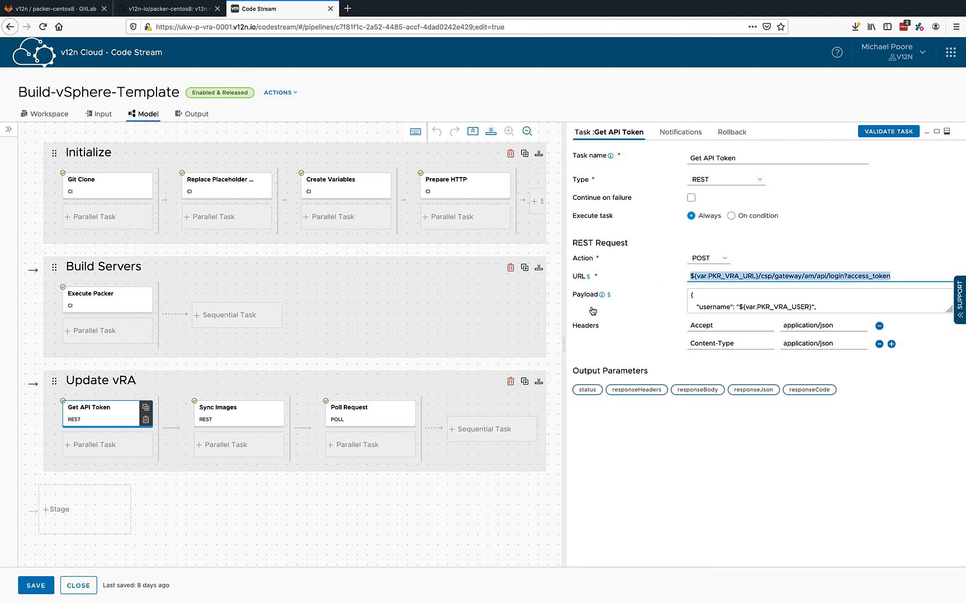
pyautogui.click(245, 413)
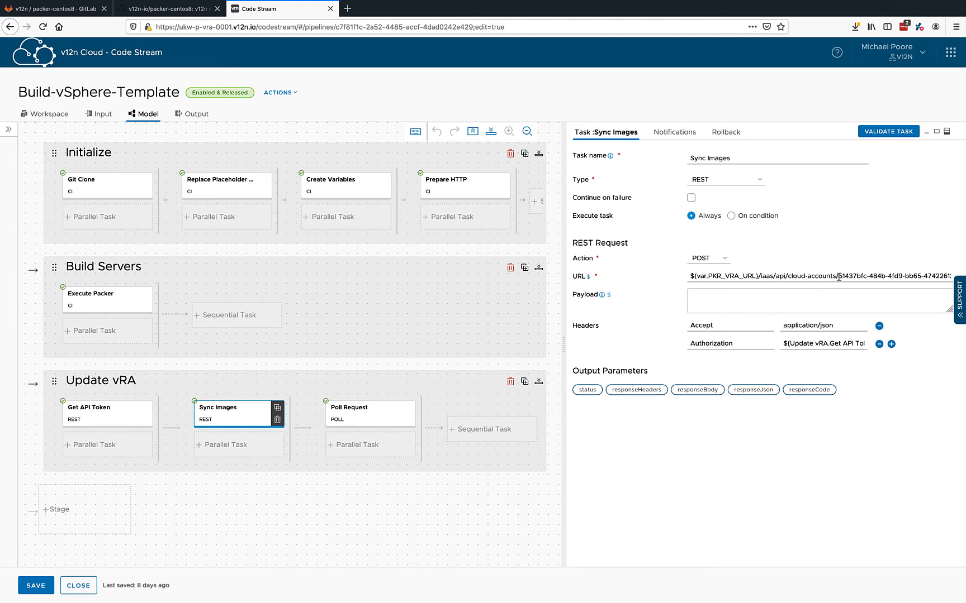
pyautogui.moveTo(838, 276); pyautogui.dragTo(931, 276)
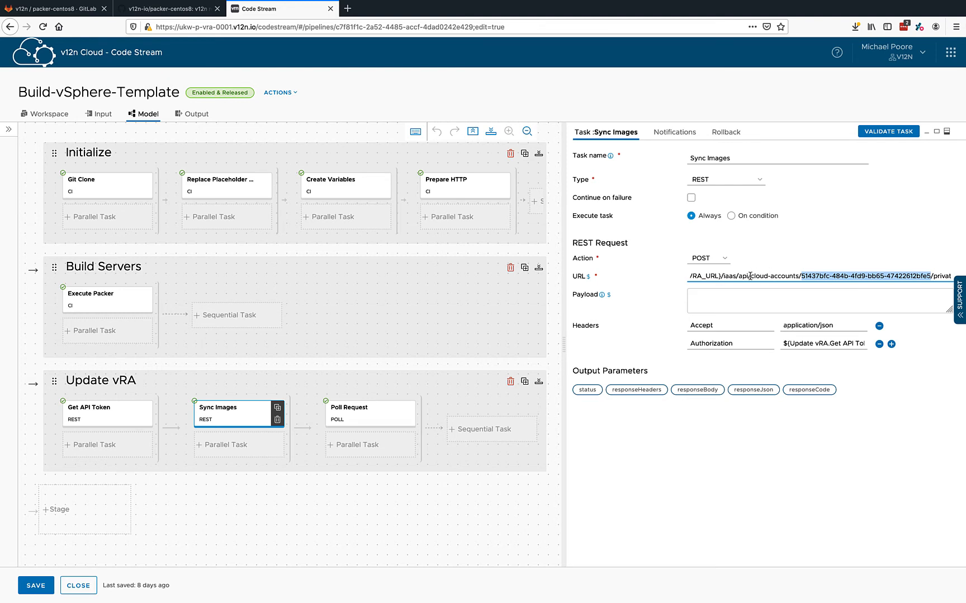
pyautogui.hscroll(-2, 750, 276)
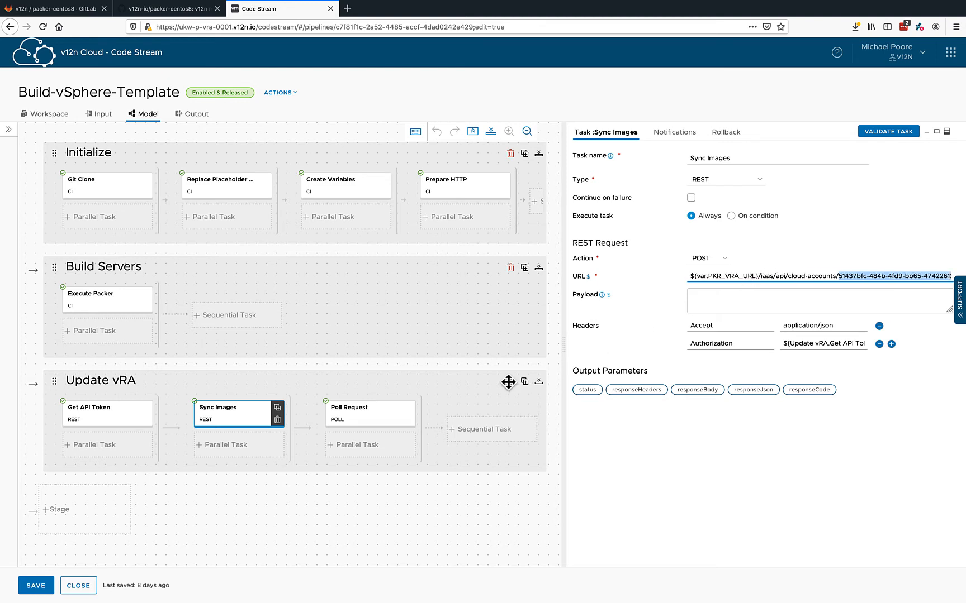
pyautogui.click(351, 410)
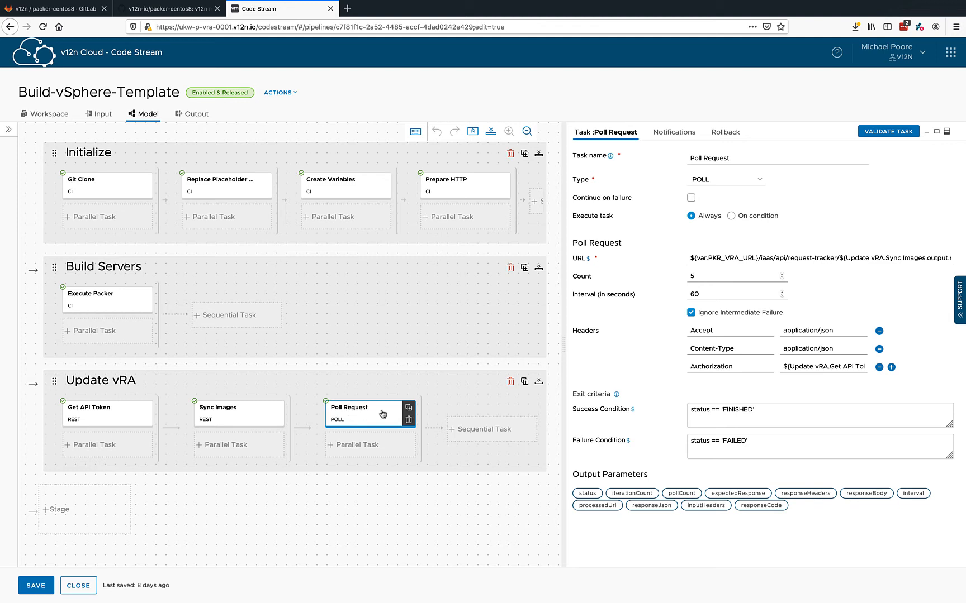
pyautogui.moveTo(689, 411); pyautogui.dragTo(775, 411)
pyautogui.click(777, 412)
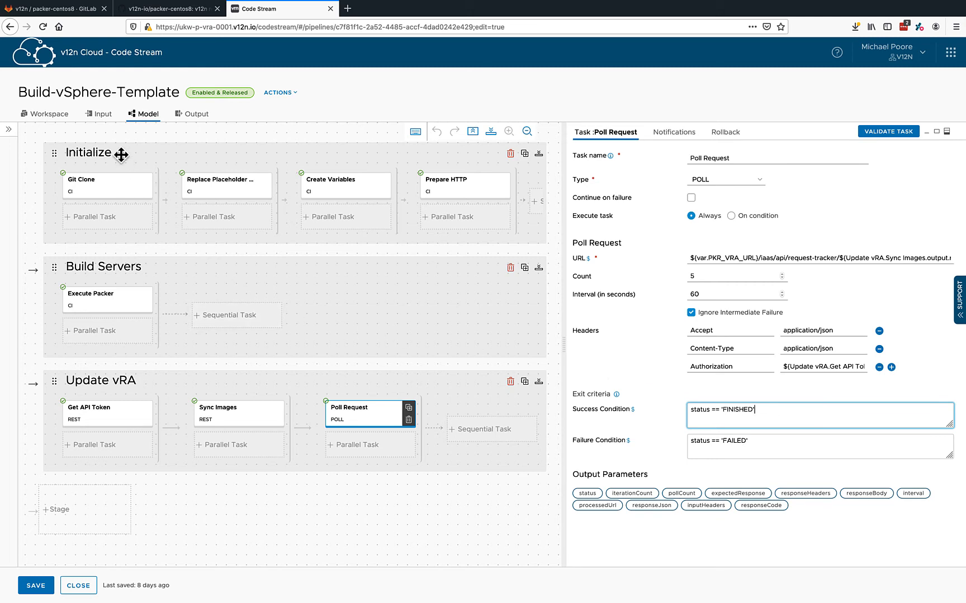
# - Review the pipeline's input parameters and workspace settings, and close the pipeline without saving
pyautogui.click(100, 115)
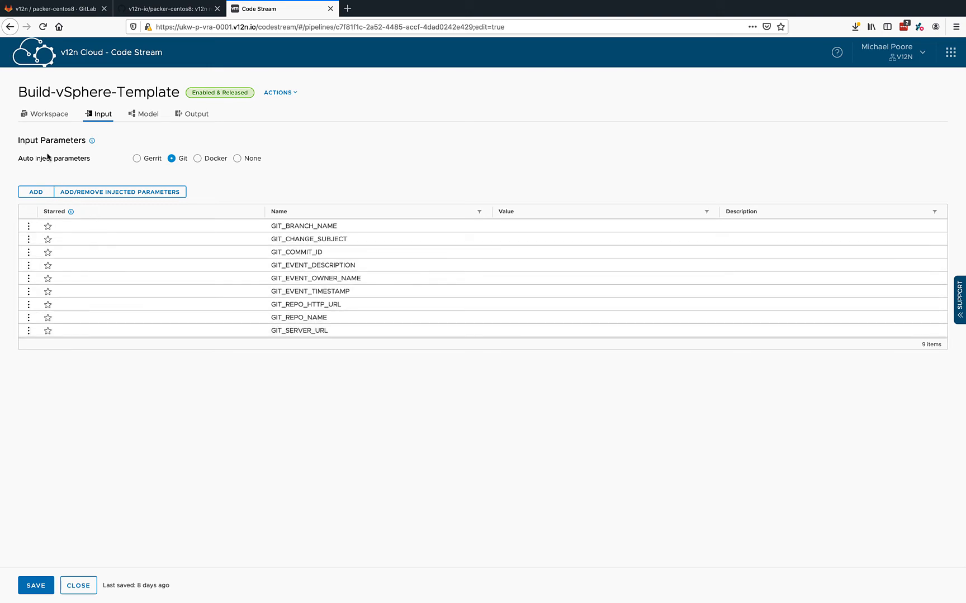
pyautogui.click(38, 116)
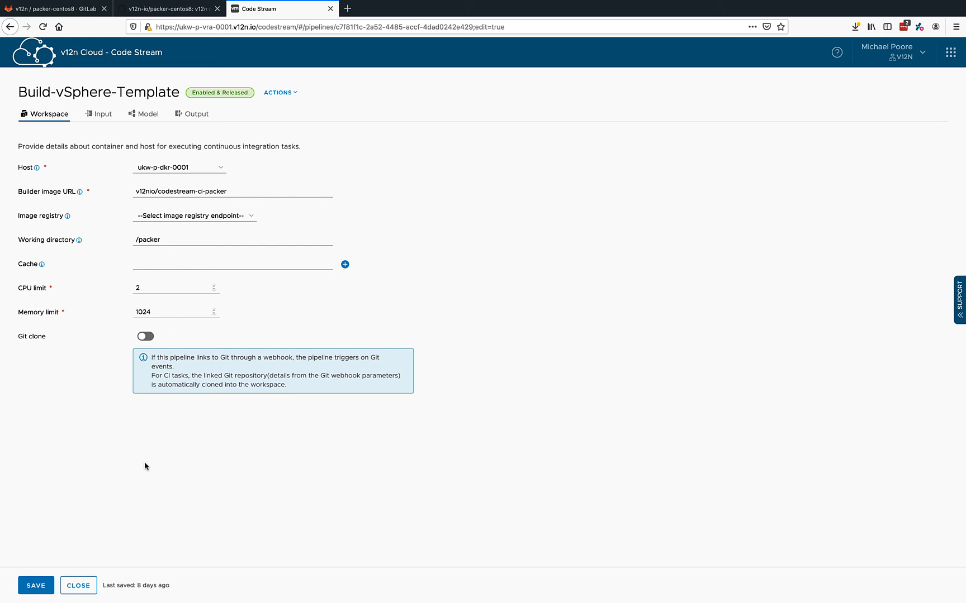
pyautogui.click(82, 585)
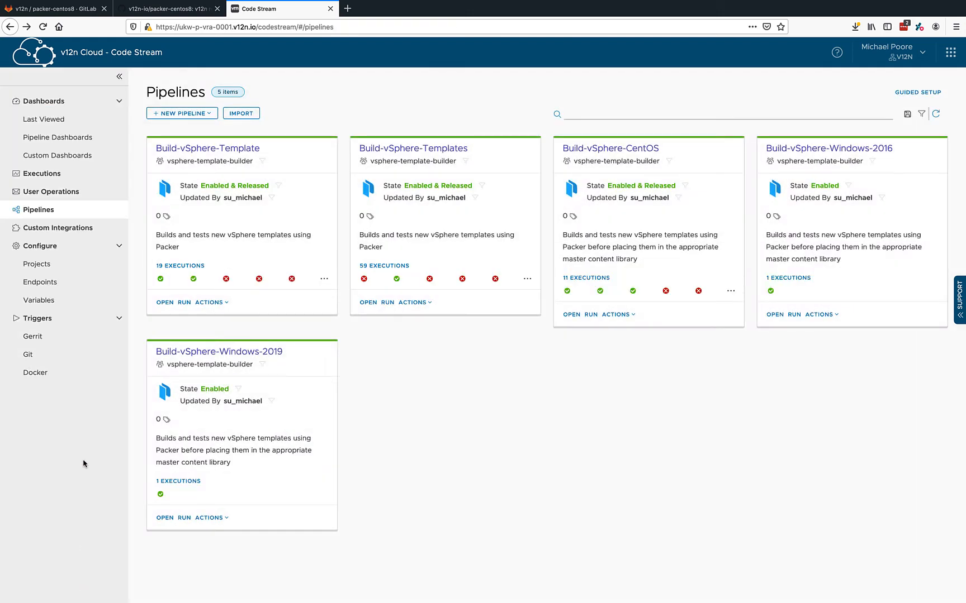
# - Review the repo URL of the ukw-p-git-0001_packer-centos8 Git endpoint and leave it without saving
pyautogui.click(41, 287)
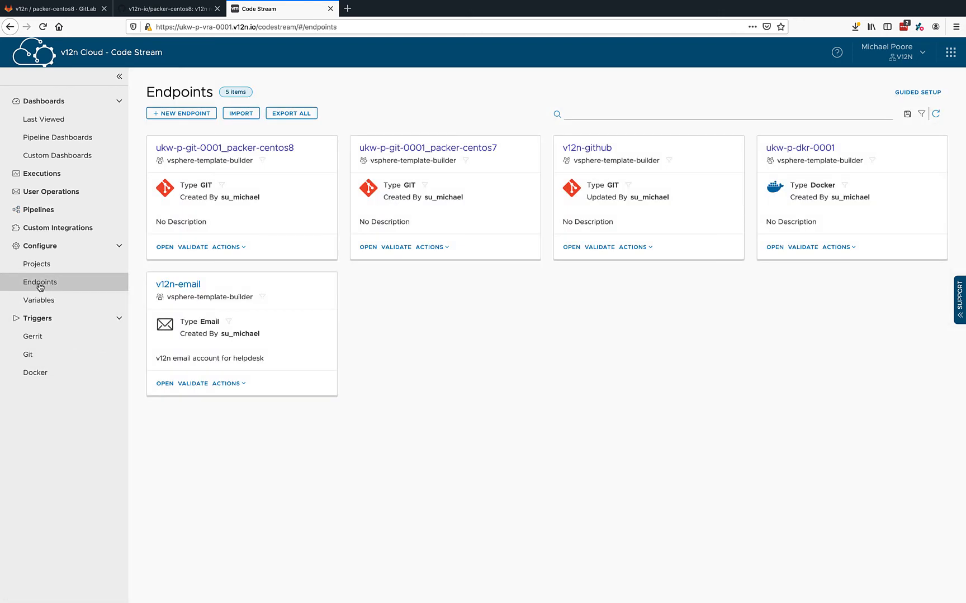
pyautogui.click(222, 148)
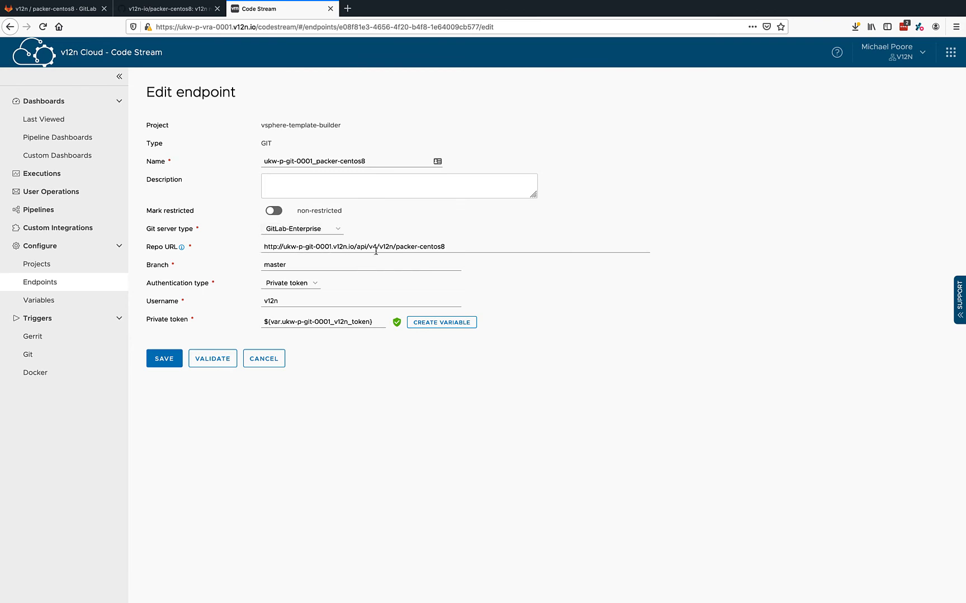
pyautogui.moveTo(461, 246); pyautogui.dragTo(242, 252)
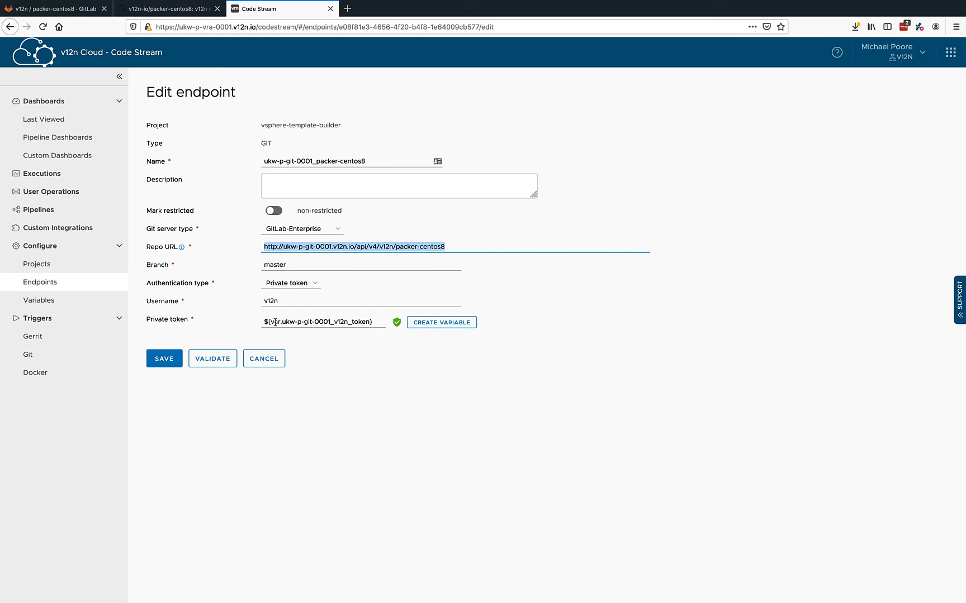
pyautogui.click(263, 358)
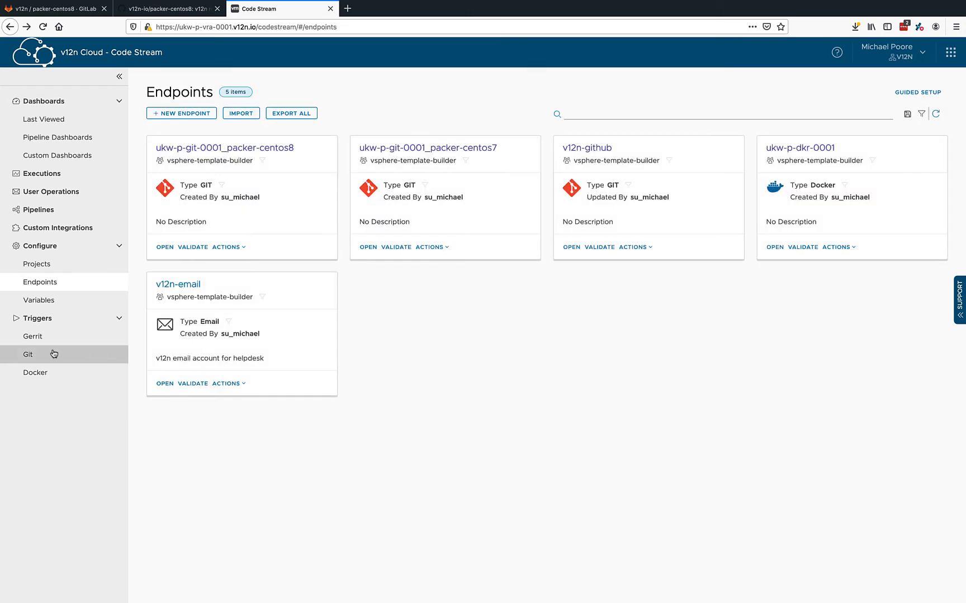
# - Review the Git trigger activity and the ukw-p-git-0001_packer-centos8 webhook's settings, leaving the webhook without saving
pyautogui.click(33, 355)
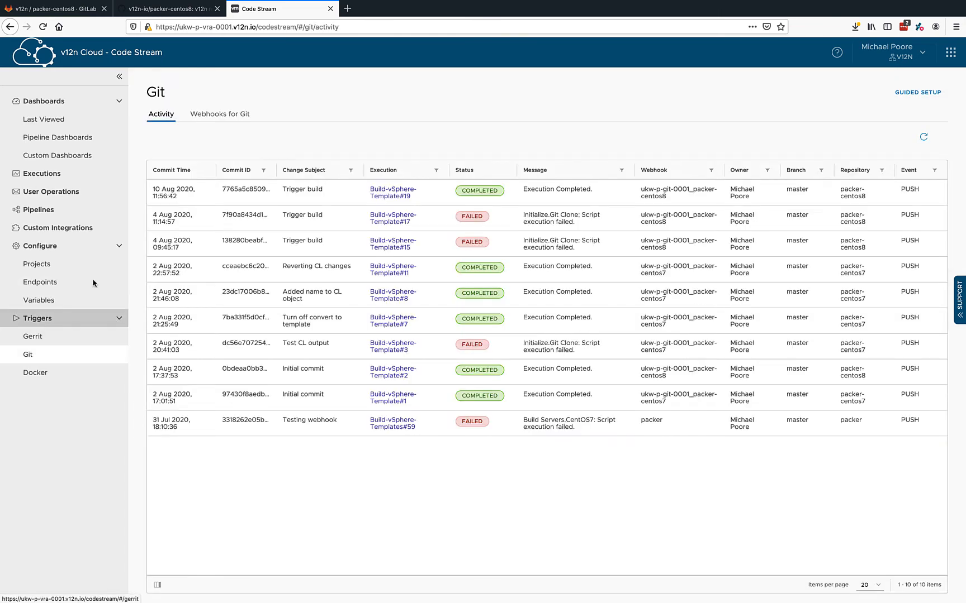
pyautogui.click(243, 116)
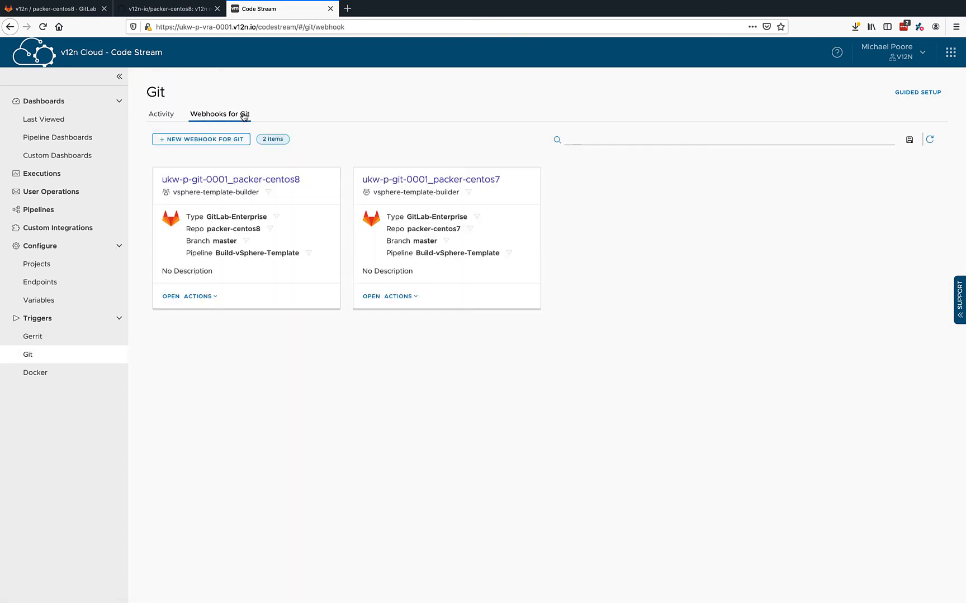
pyautogui.click(231, 180)
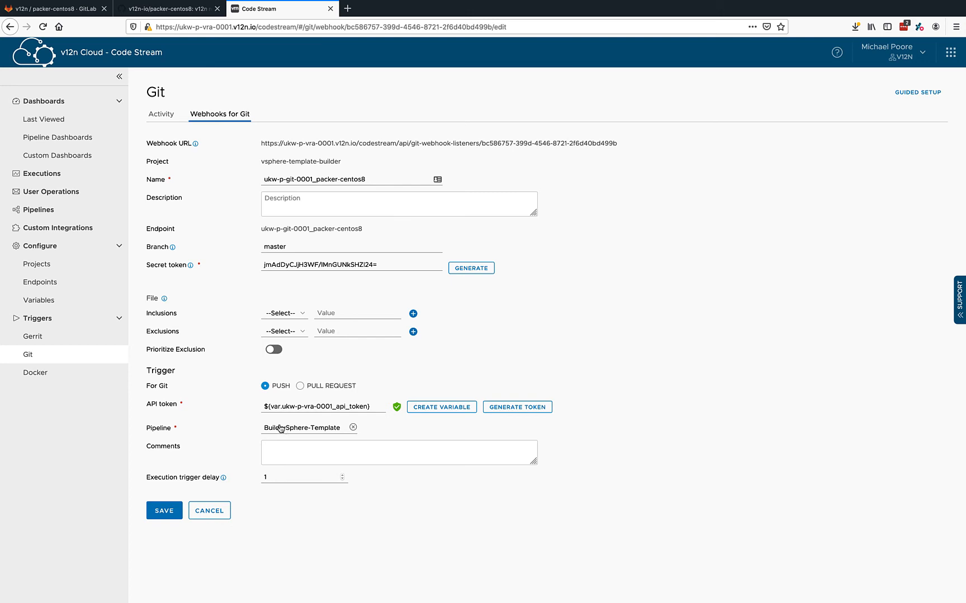
pyautogui.click(210, 511)
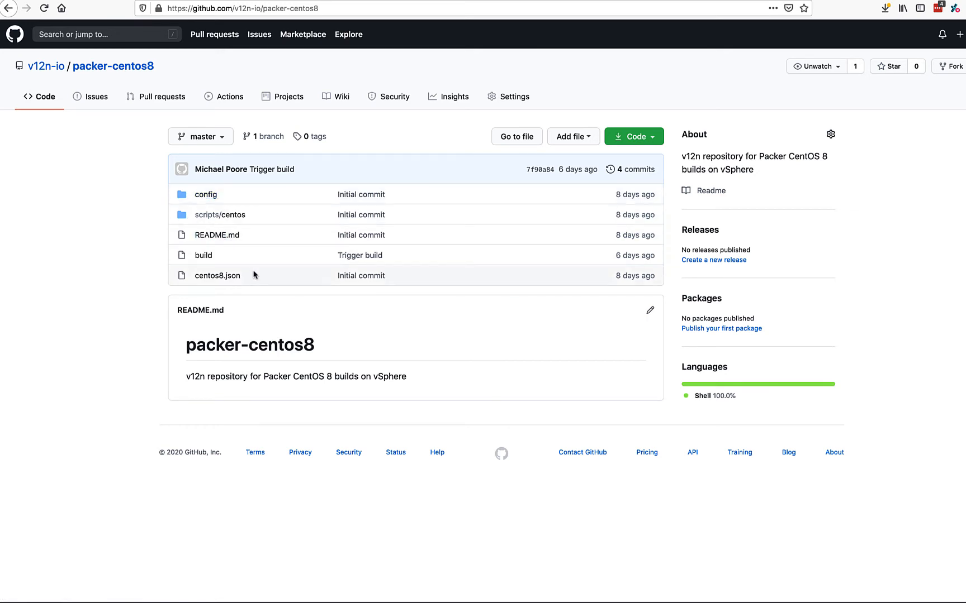
# - Examine the variables and builder definitions in centos8.json of the GitHub packer-centos8 repository, and return to the repository root
pyautogui.click(219, 276)
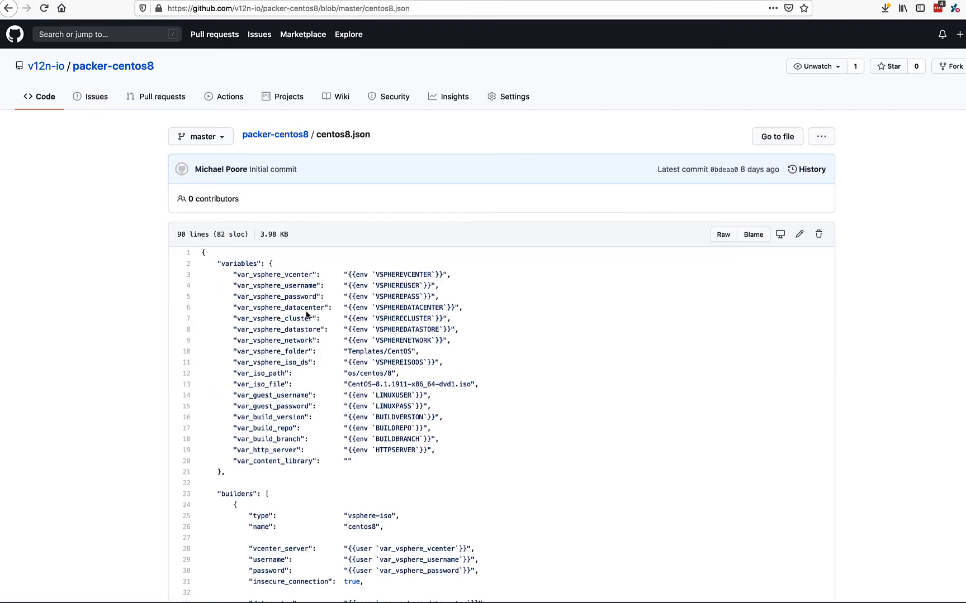
pyautogui.scroll(-3, 306, 314)
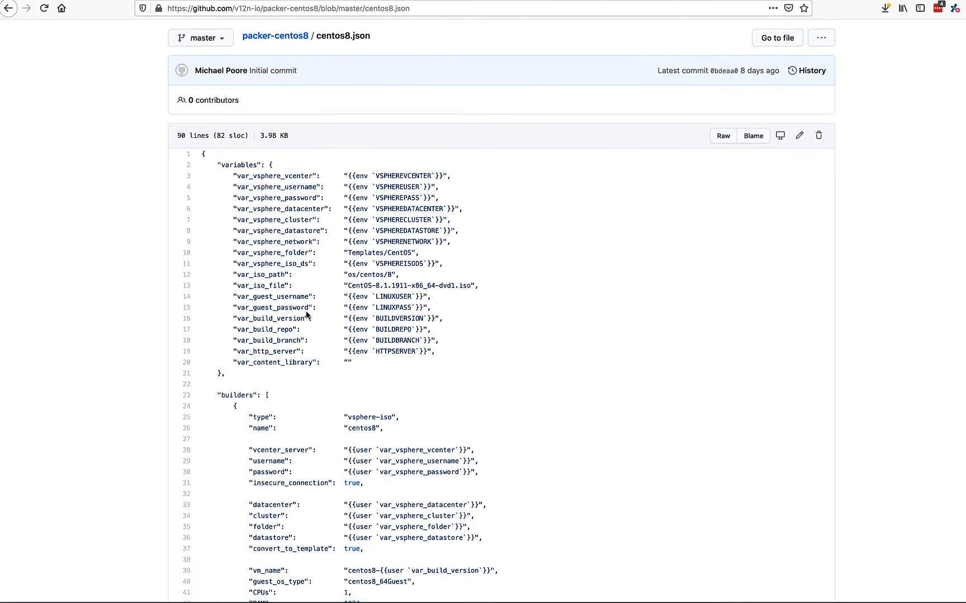
pyautogui.scroll(3, 307, 314)
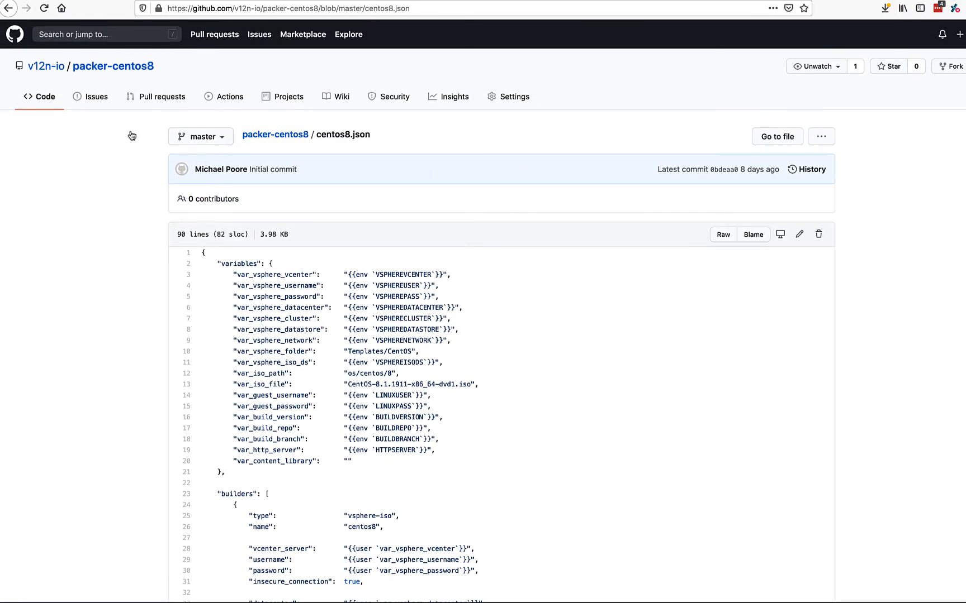
pyautogui.press('super+Left')
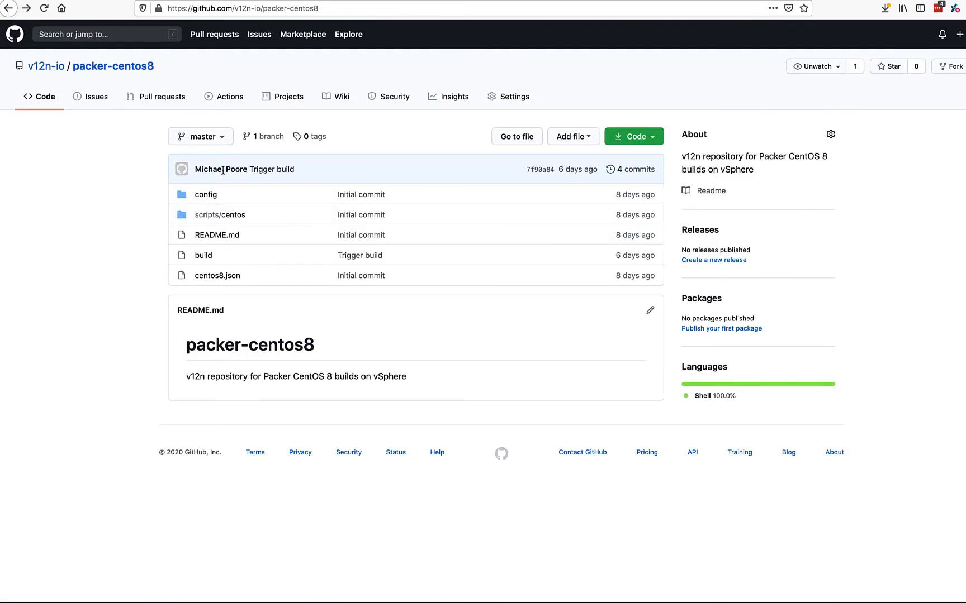
# - Examine the root password placeholder in config/centos8.cfg and return to the packer-centos8 repository root
pyautogui.click(208, 195)
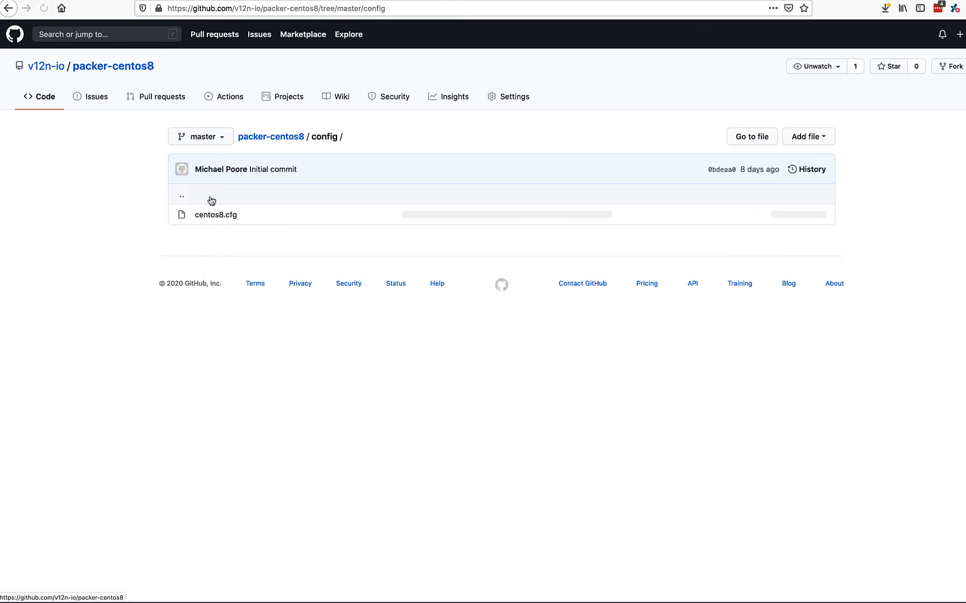
pyautogui.click(214, 216)
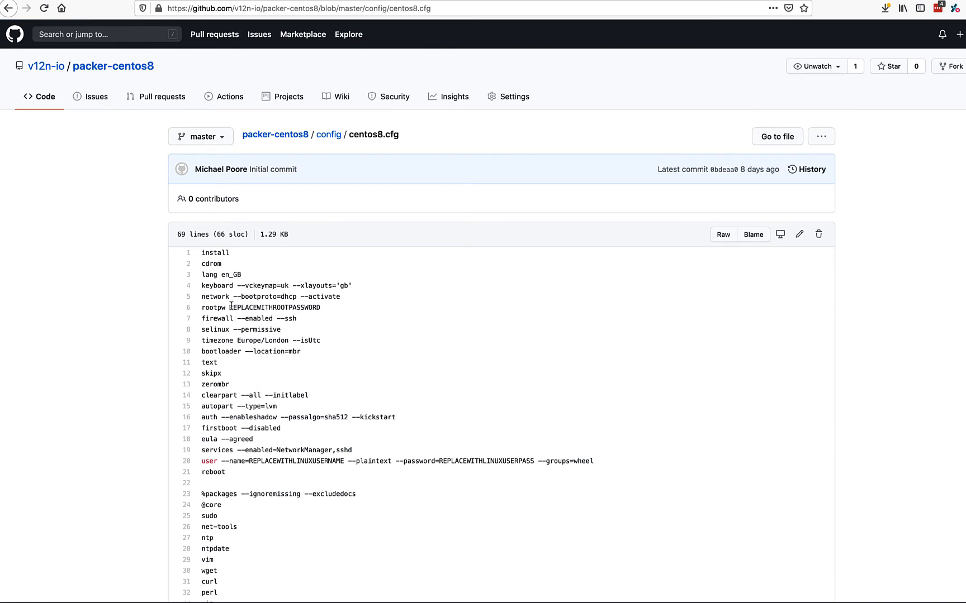
pyautogui.moveTo(230, 307); pyautogui.dragTo(318, 308)
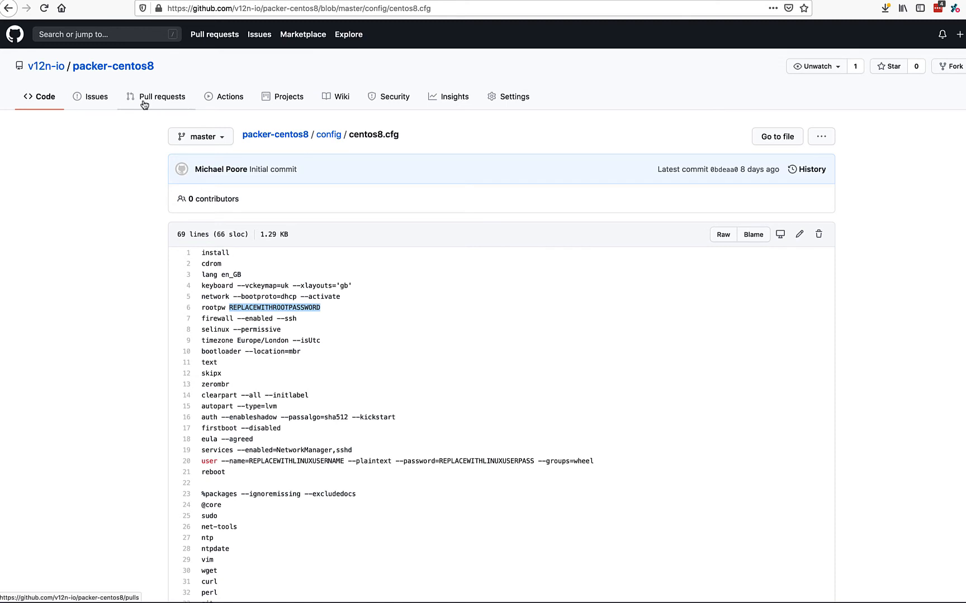
pyautogui.click(295, 137)
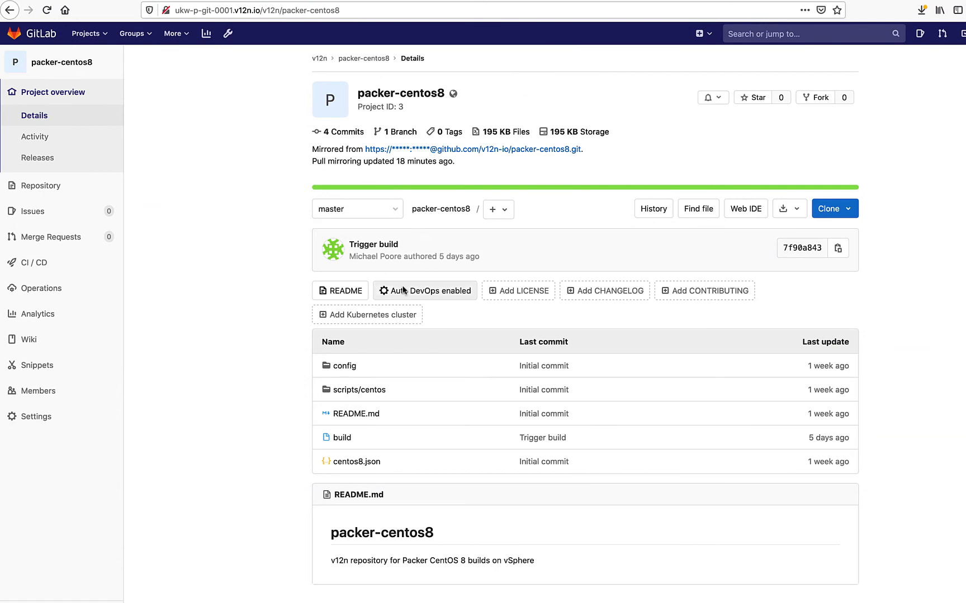
# - Check the mirror source and the last pull mirroring update of the packer-centos8 project in GitLab
pyautogui.moveTo(311, 149); pyautogui.dragTo(593, 148)
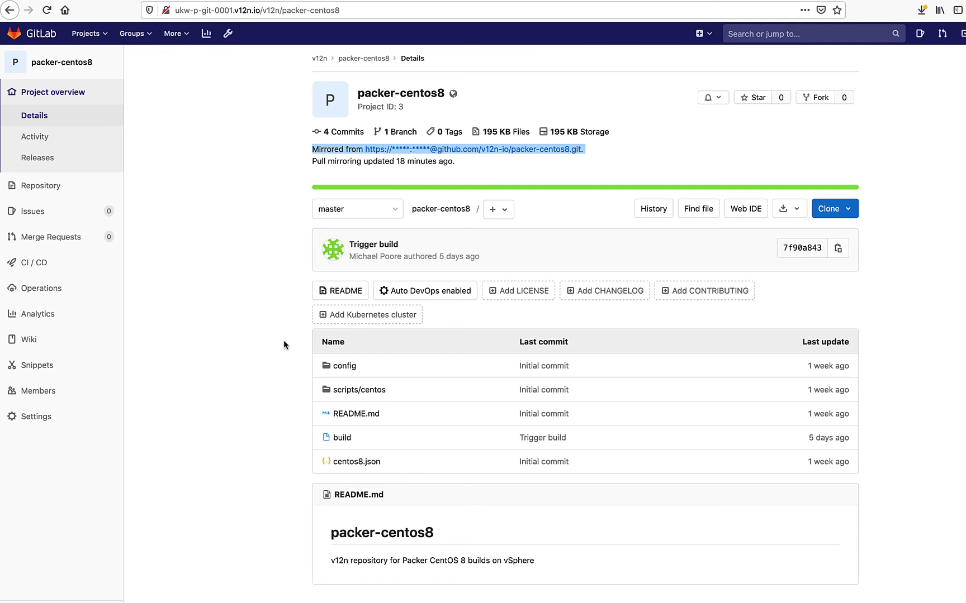
pyautogui.click(307, 168)
pyautogui.moveTo(307, 166); pyautogui.dragTo(454, 166)
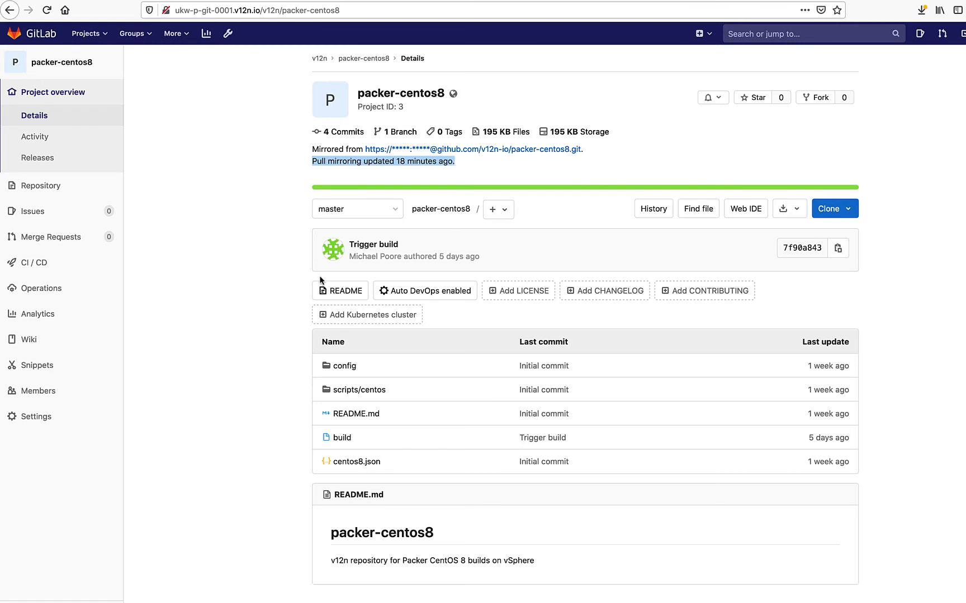
# - In VS Code, expand the scripts/centos and config folders of packer-centos8 and look through centos8.cfg
pyautogui.click(276, 227)
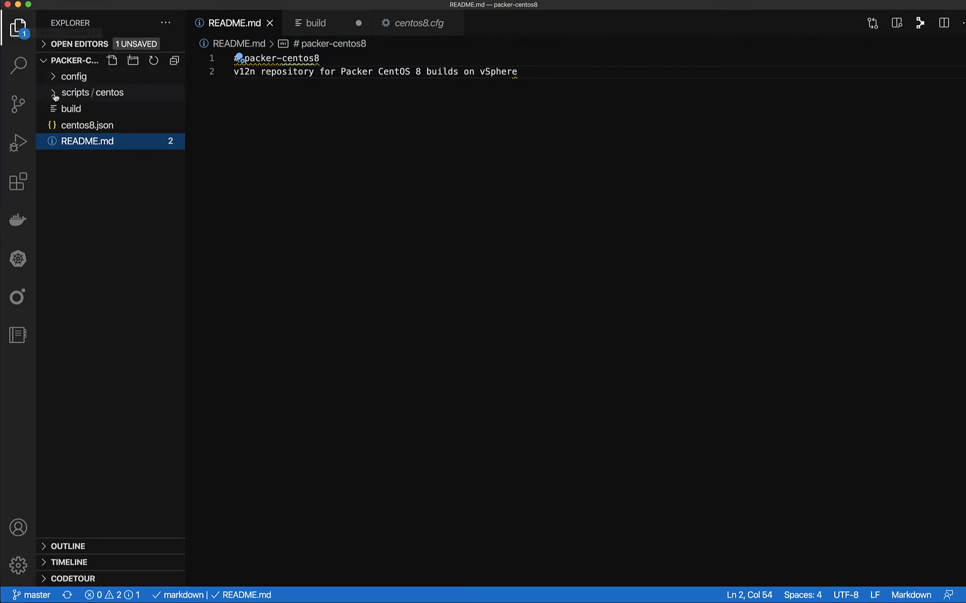
pyautogui.click(54, 94)
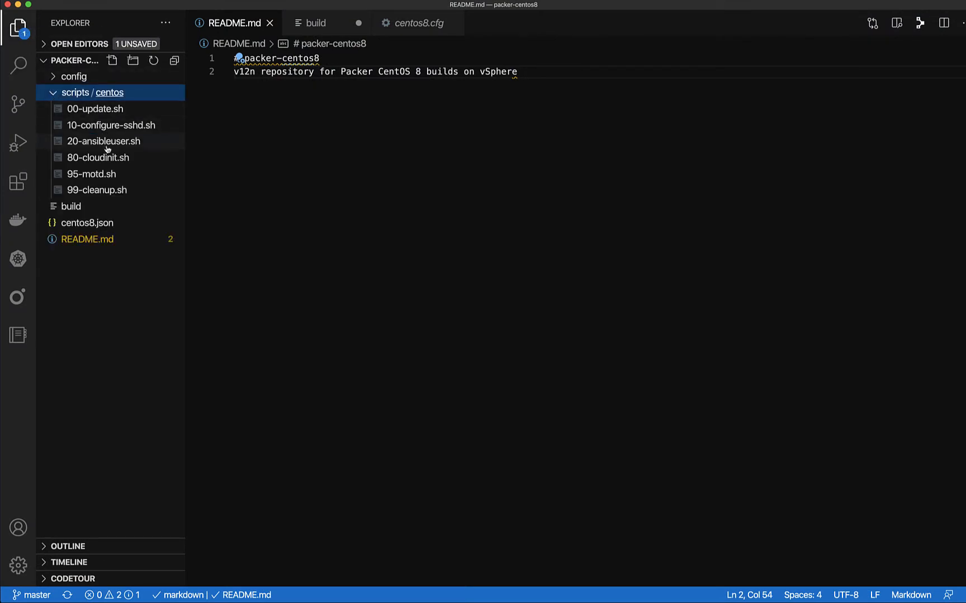
pyautogui.click(51, 78)
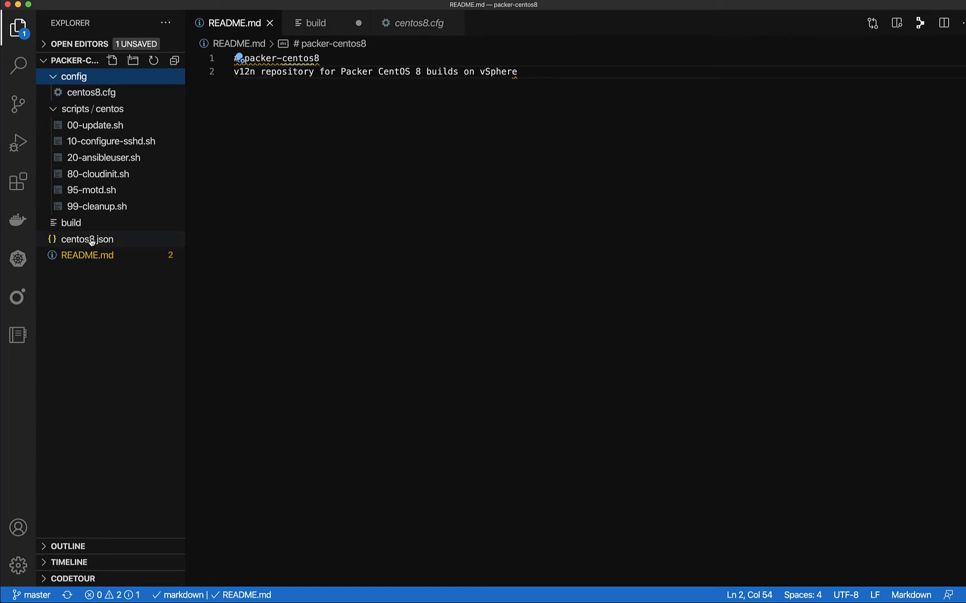
pyautogui.click(390, 25)
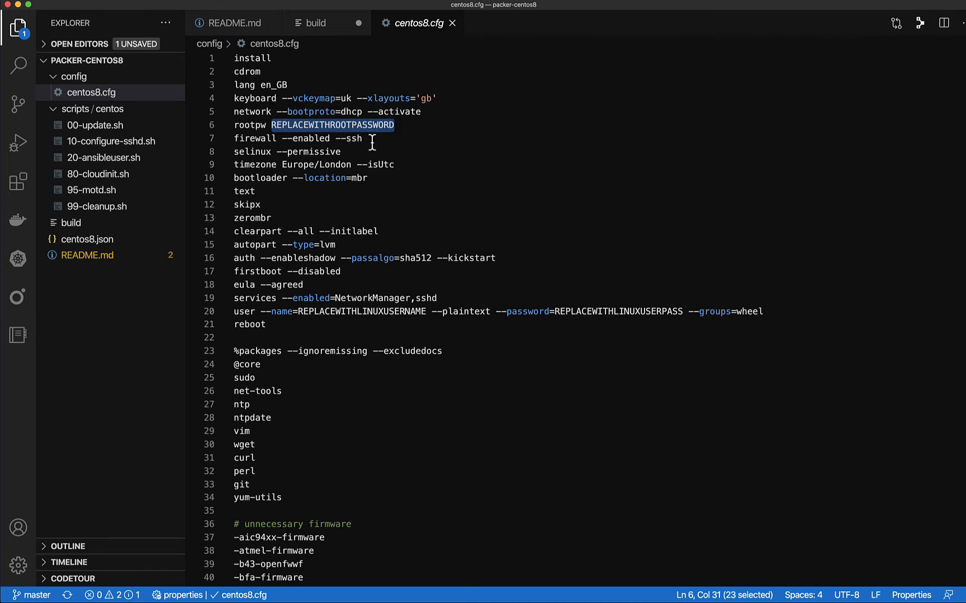
pyautogui.scroll(-3, 367, 144)
pyautogui.scroll(3, 367, 144)
# - Review the variables, builders, provisioners and post-processors sections of centos8.json
pyautogui.click(74, 240)
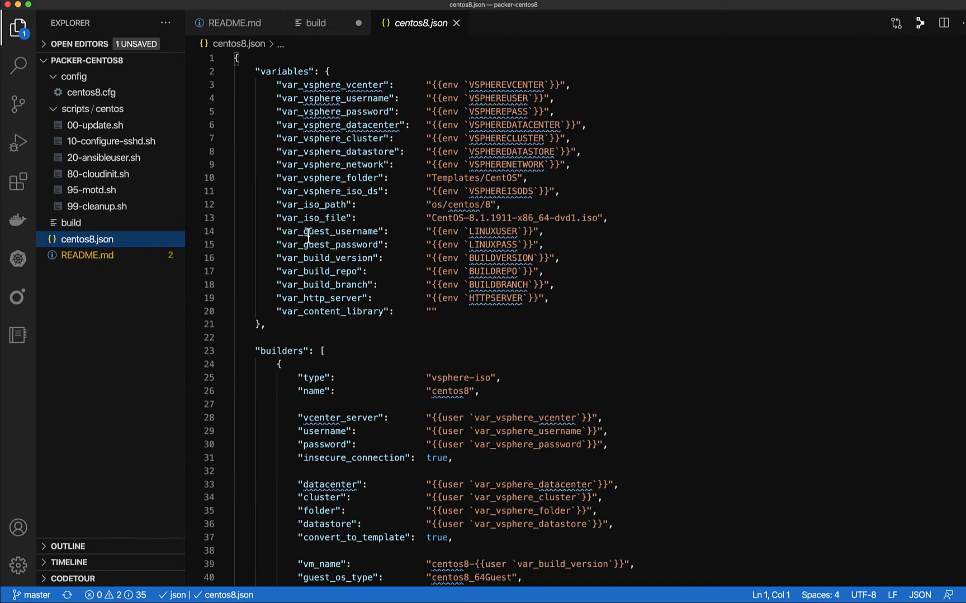
pyautogui.scroll(-6, 308, 235)
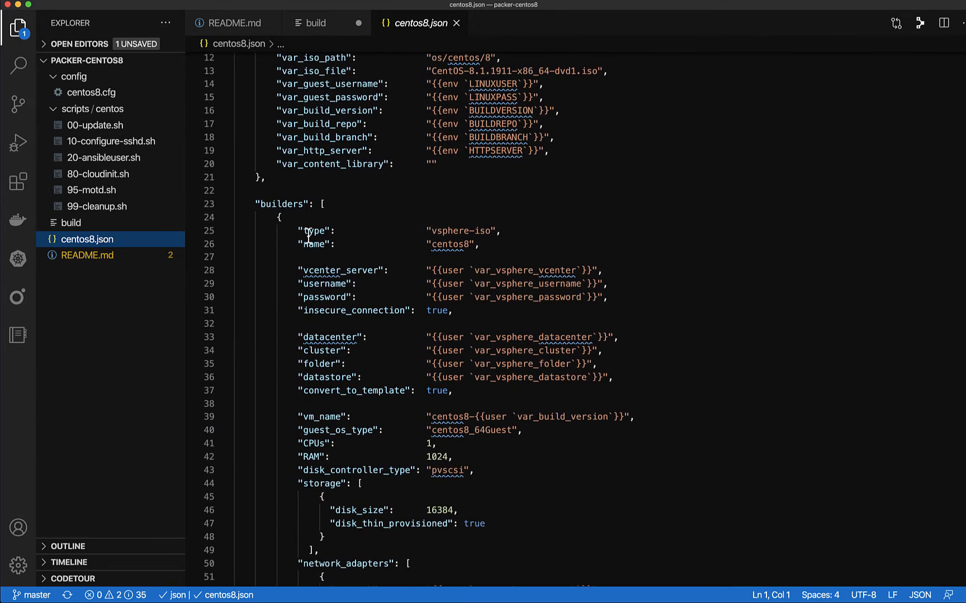
pyautogui.scroll(-8, 308, 235)
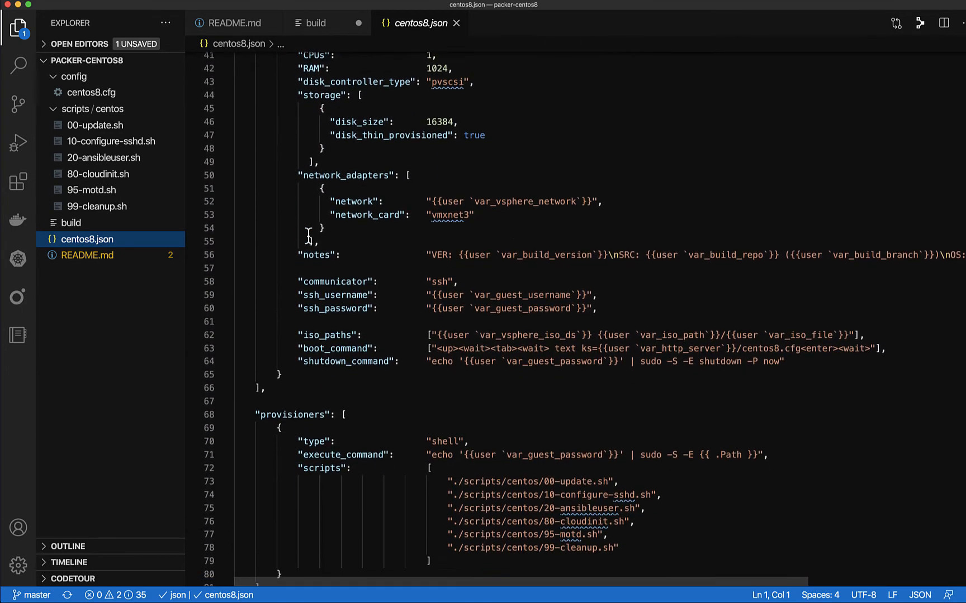
pyautogui.scroll(-5, 308, 234)
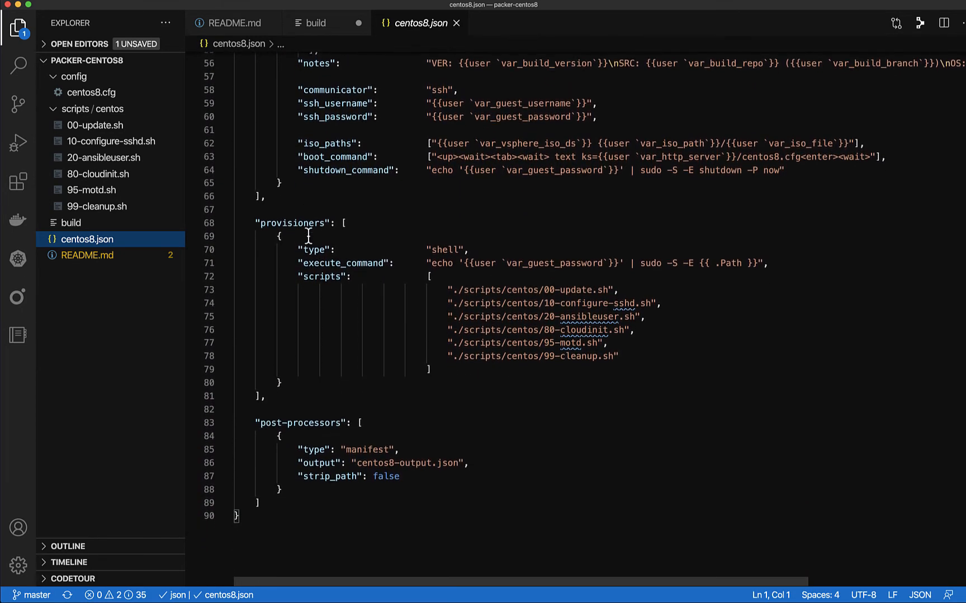
pyautogui.scroll(18, 308, 235)
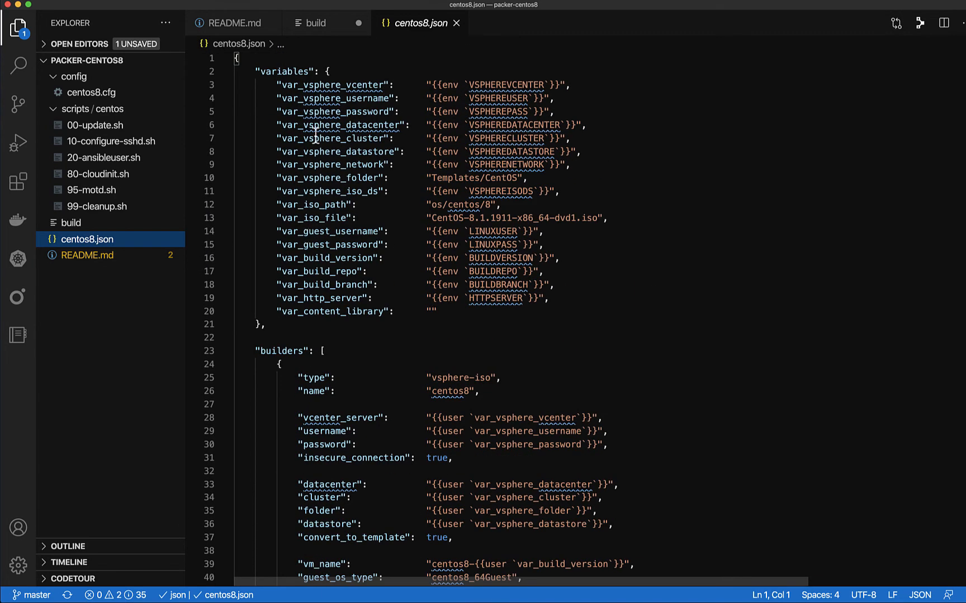
# - Save the build file with its date line 2020-08-10 and stage it for commit
pyautogui.click(327, 28)
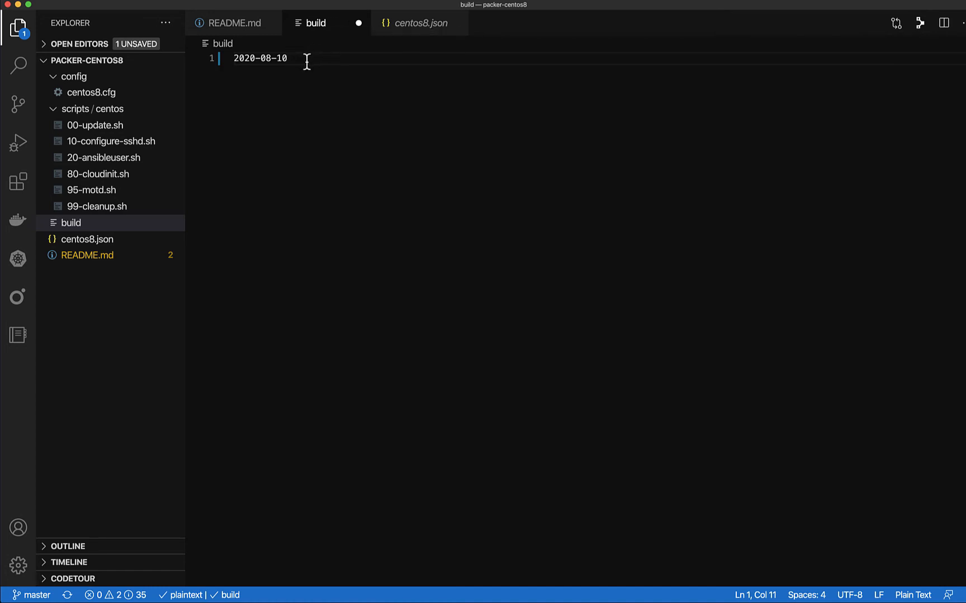
pyautogui.press('super+s')
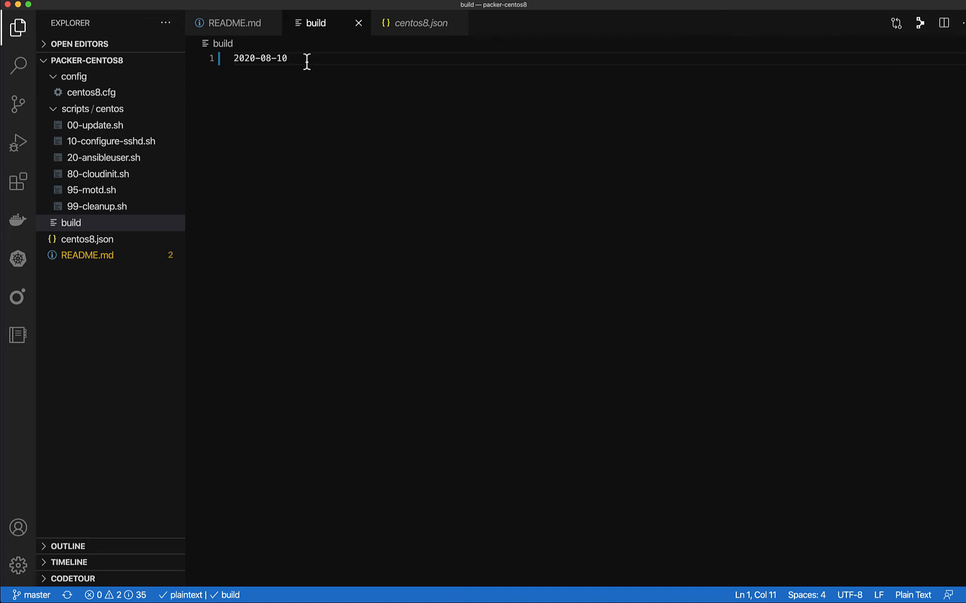
pyautogui.click(17, 102)
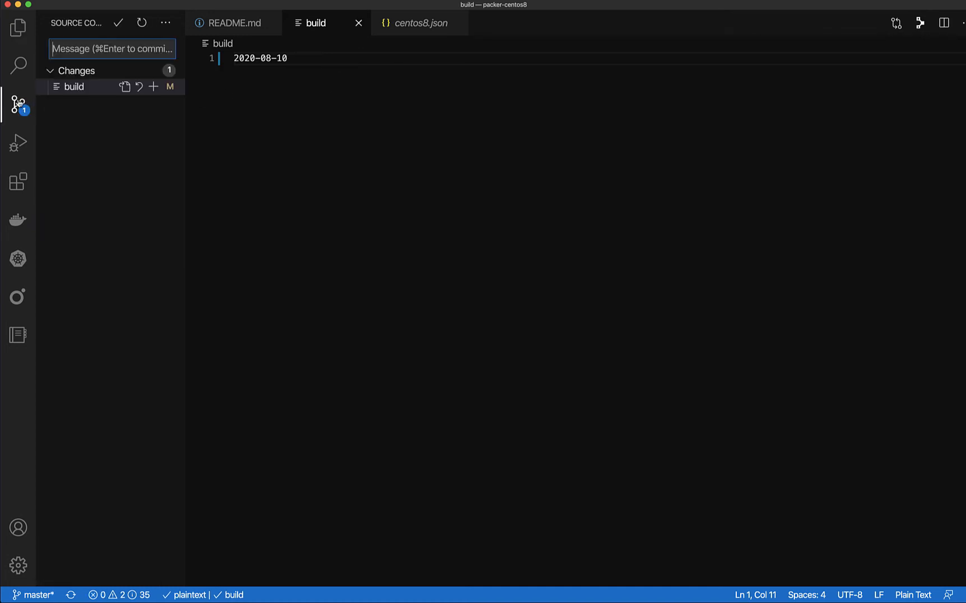
pyautogui.click(153, 87)
# - Commit the staged build file with the message "Trigger build" and push the commit to the remote repository
pyautogui.click(71, 48)
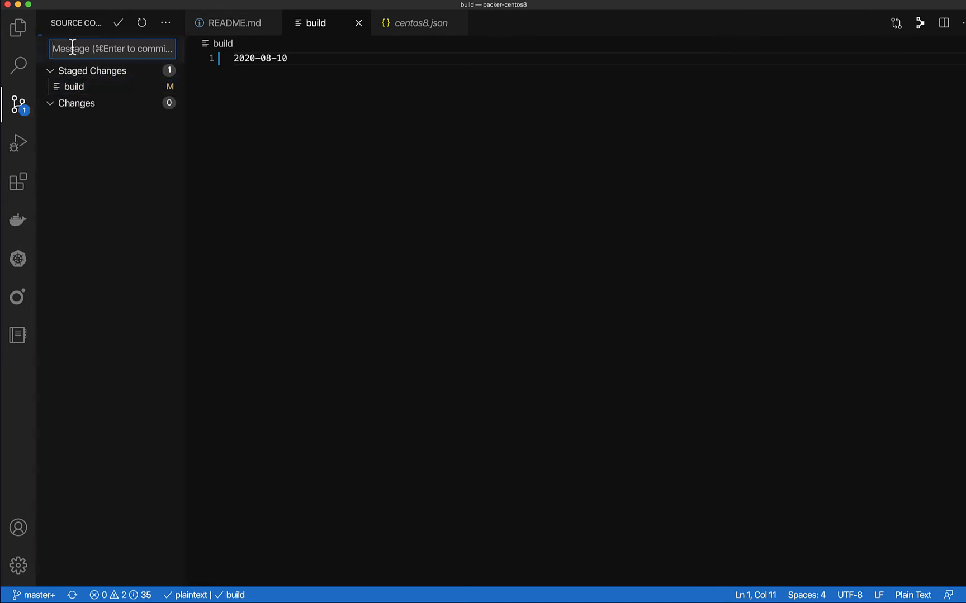
pyautogui.write('Tr')
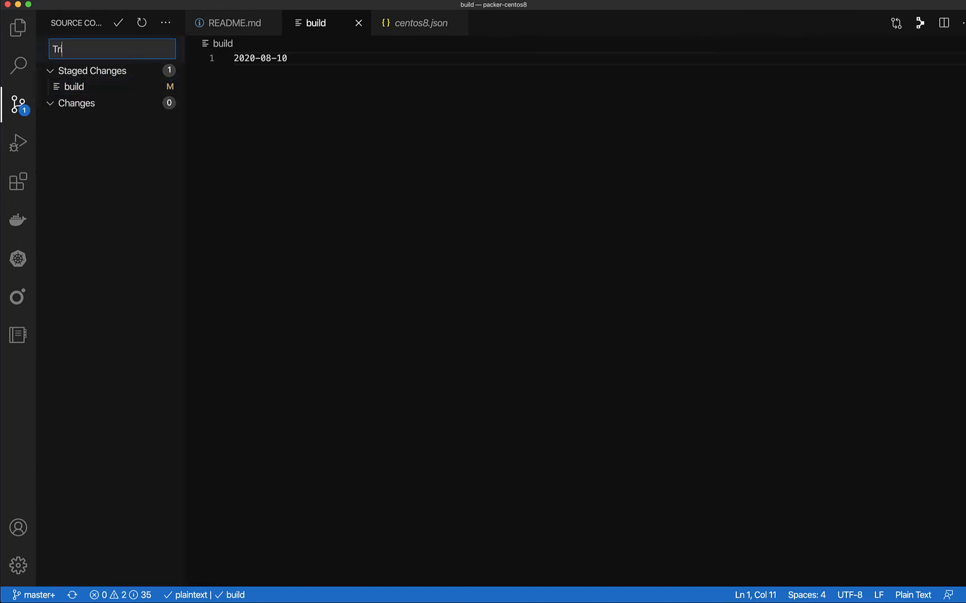
pyautogui.write('igger build')
pyautogui.press('super+Return')
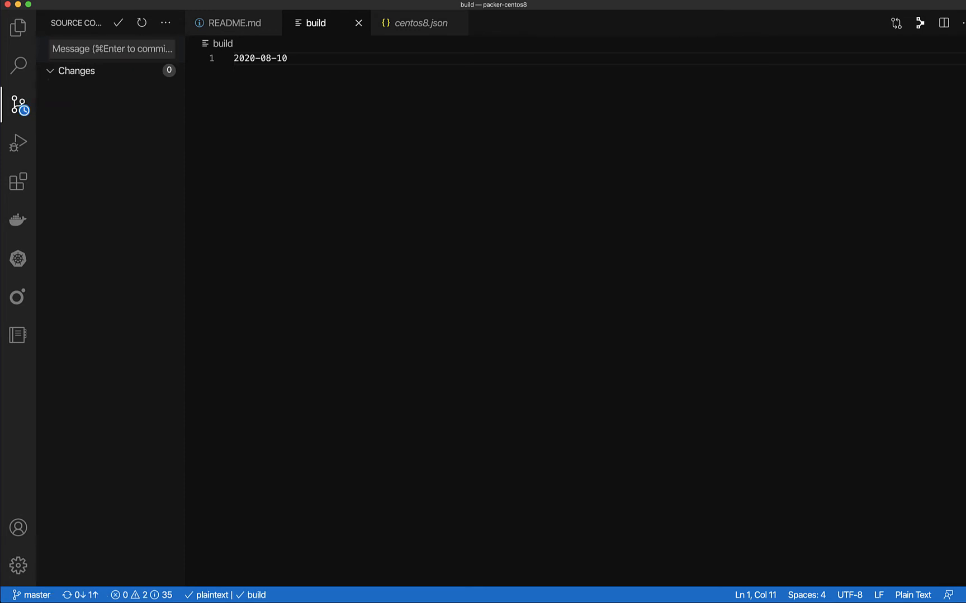
pyautogui.click(165, 23)
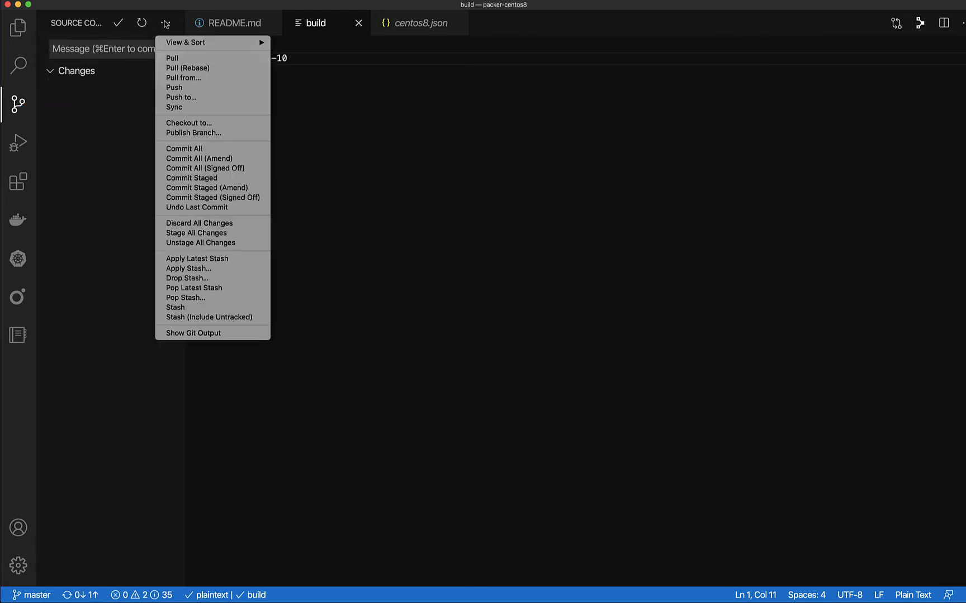
pyautogui.click(174, 87)
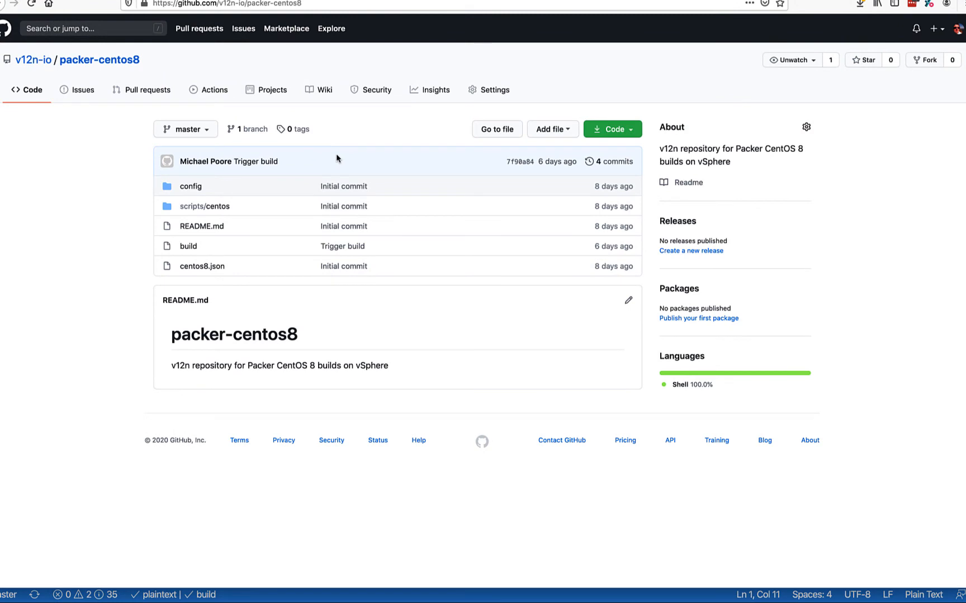
# - Reload the packer-centos8 page on GitHub in the browser, and force an immediate update of the project's pull mirror in GitLab's repository settings
pyautogui.press('super+r')
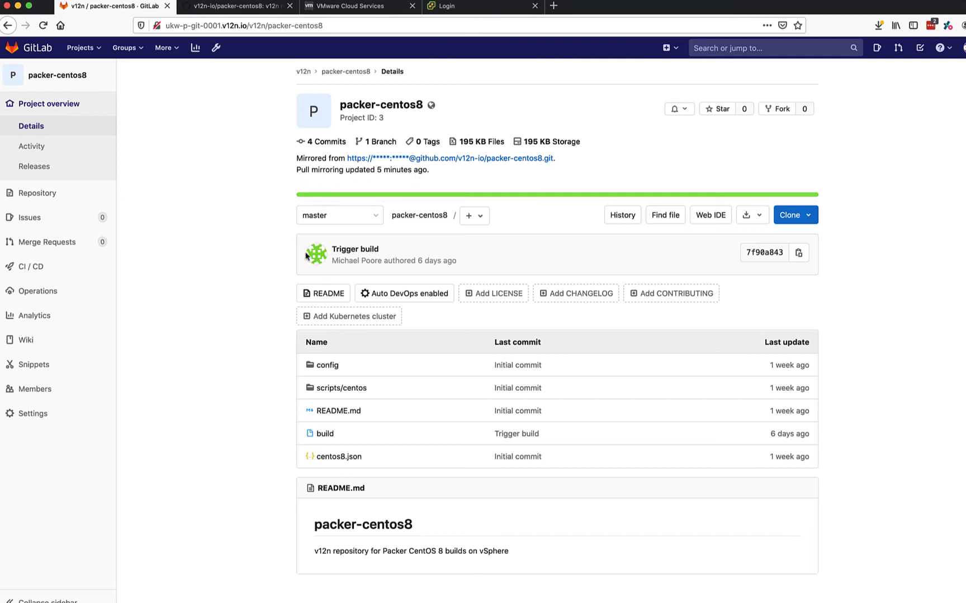
pyautogui.moveTo(38, 415)
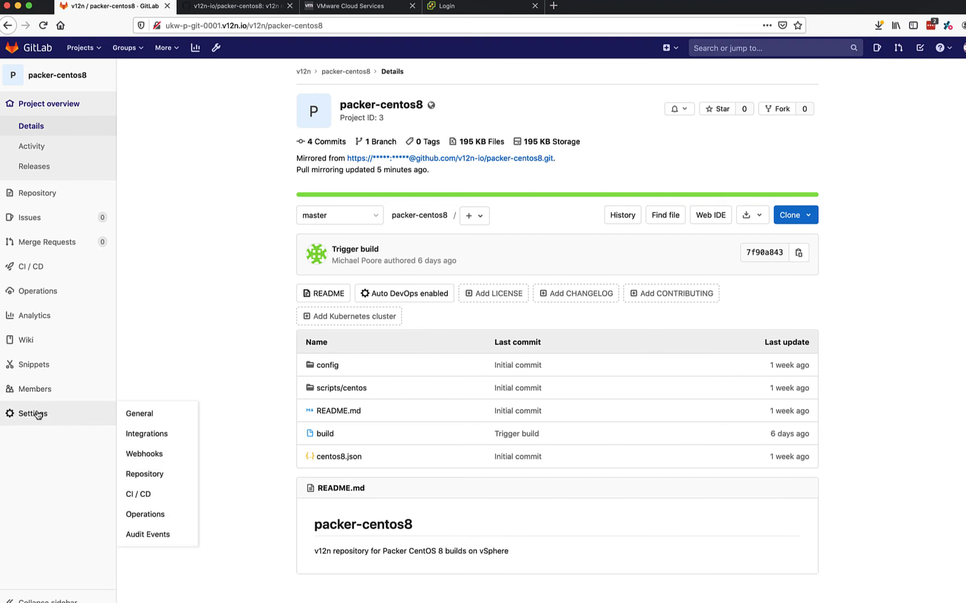
pyautogui.click(152, 477)
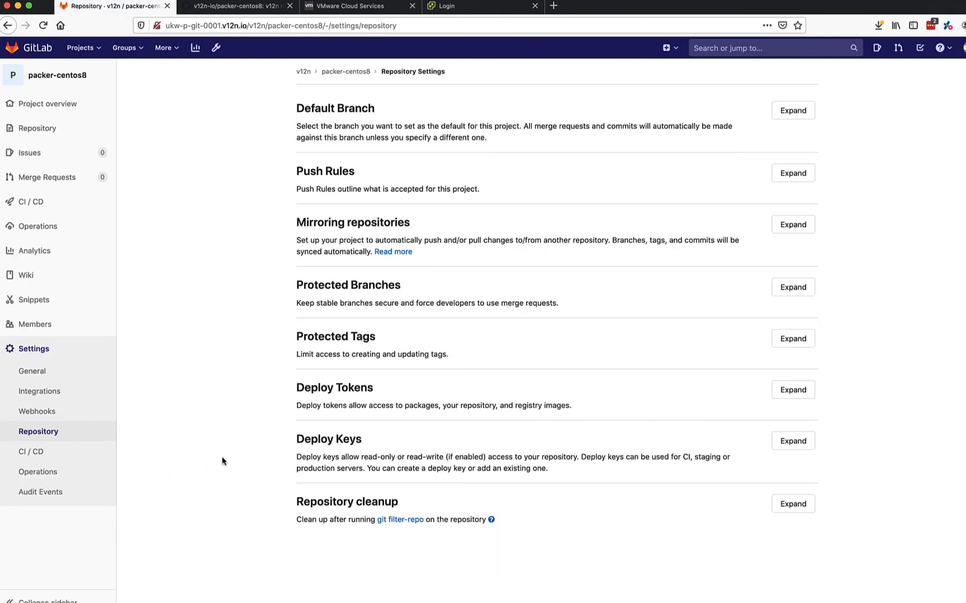
pyautogui.click(778, 224)
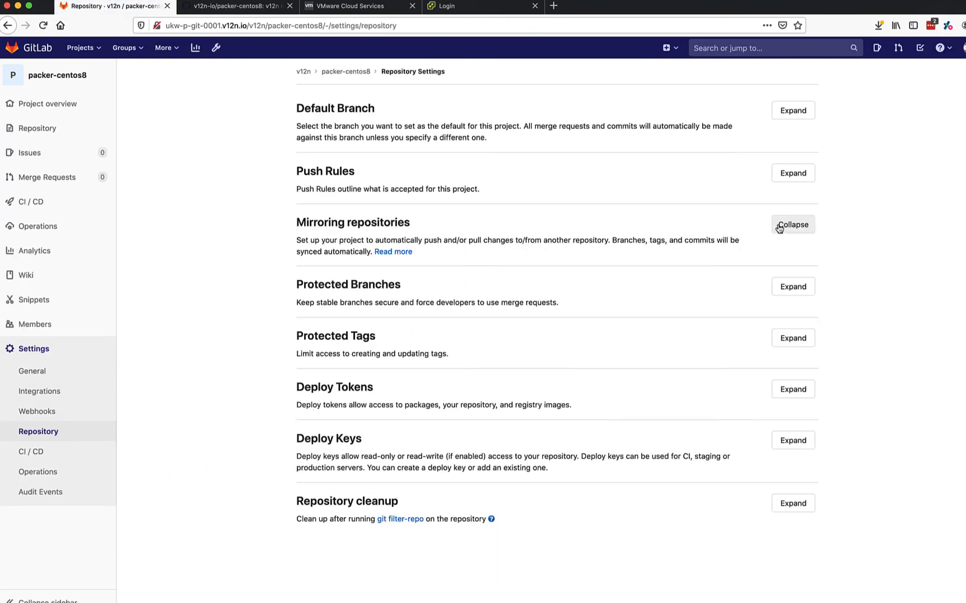
pyautogui.scroll(-3, 691, 432)
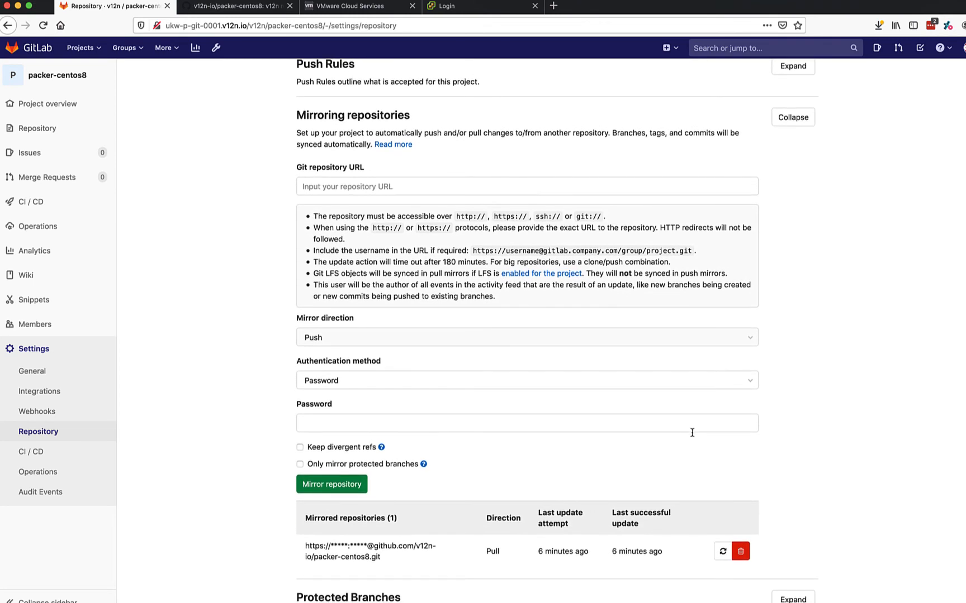
pyautogui.moveTo(575, 551)
pyautogui.click(722, 552)
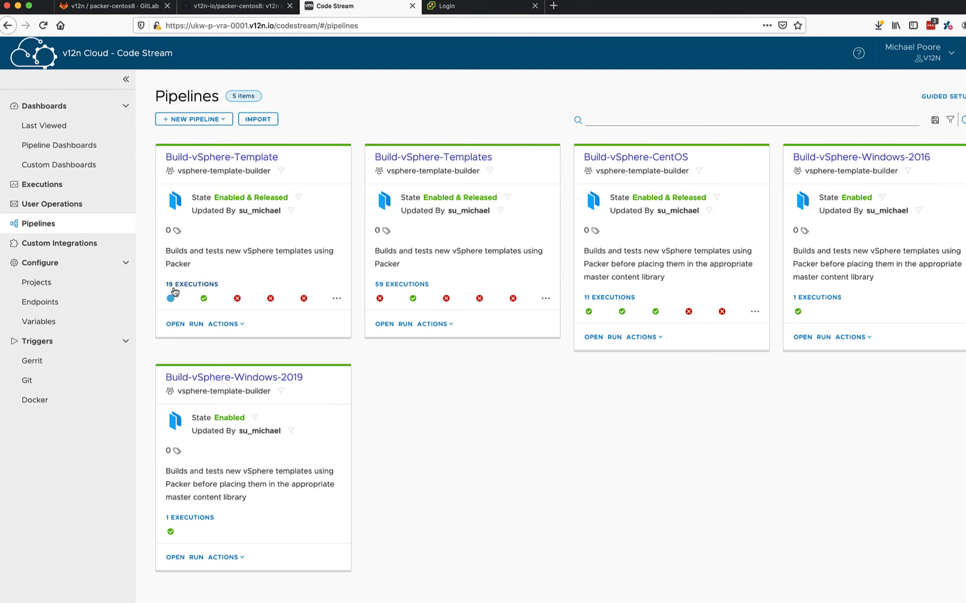
# - In Code Stream, open the latest execution of the Build-vSphere-Template pipeline and review its status, stages and Git input parameters
pyautogui.moveTo(170, 299)
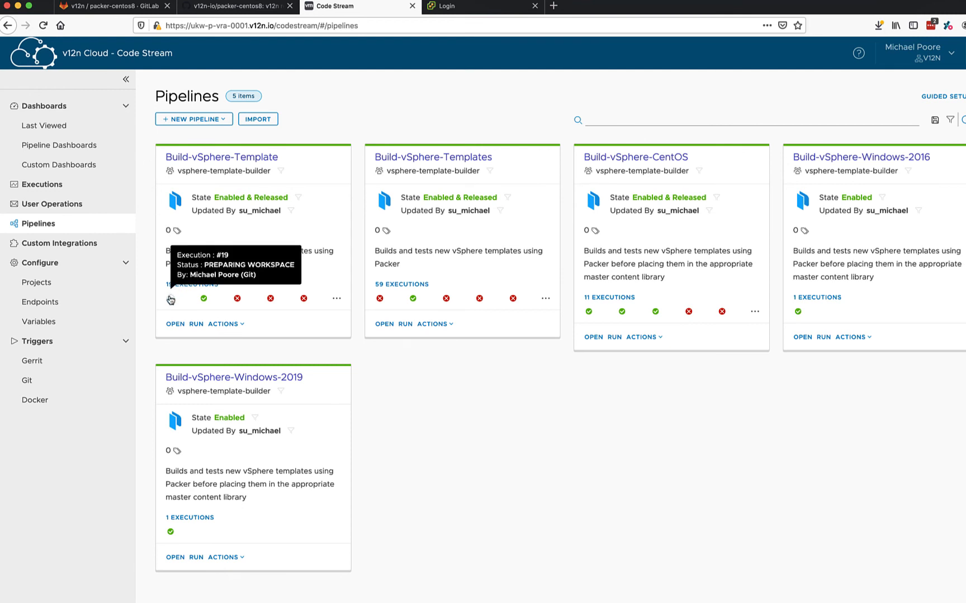
pyautogui.click(171, 300)
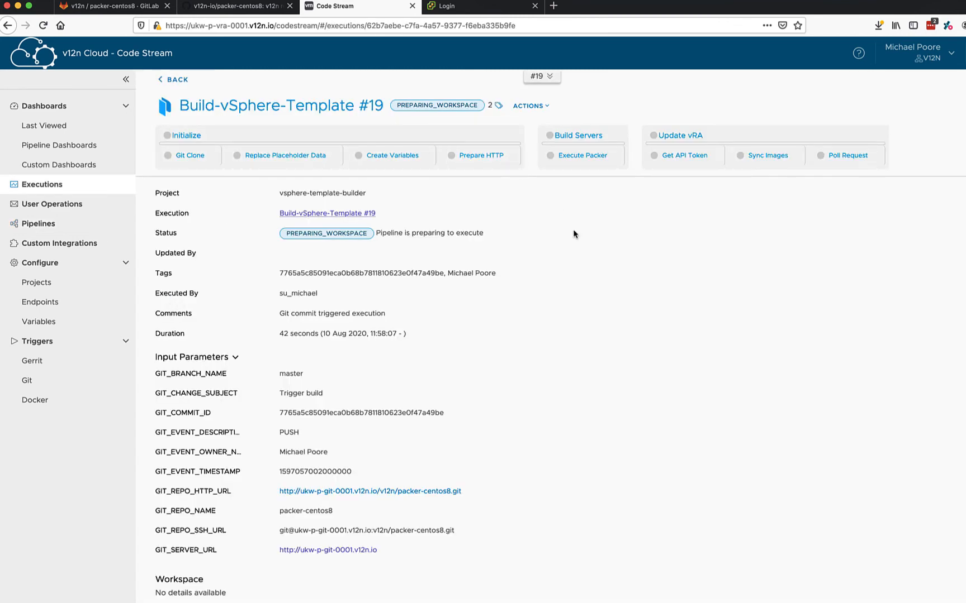
pyautogui.scroll(-2, 593, 335)
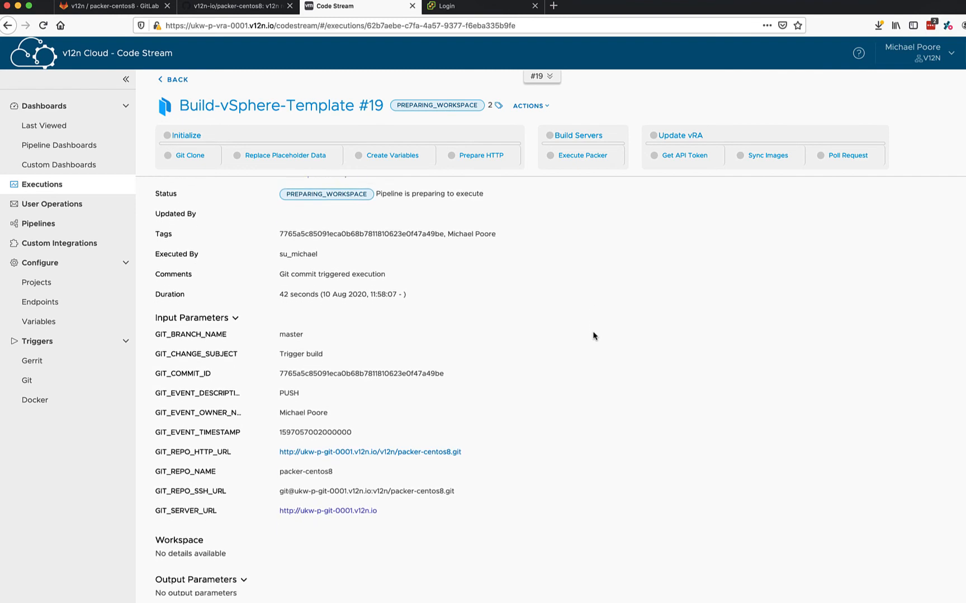
pyautogui.scroll(2, 593, 336)
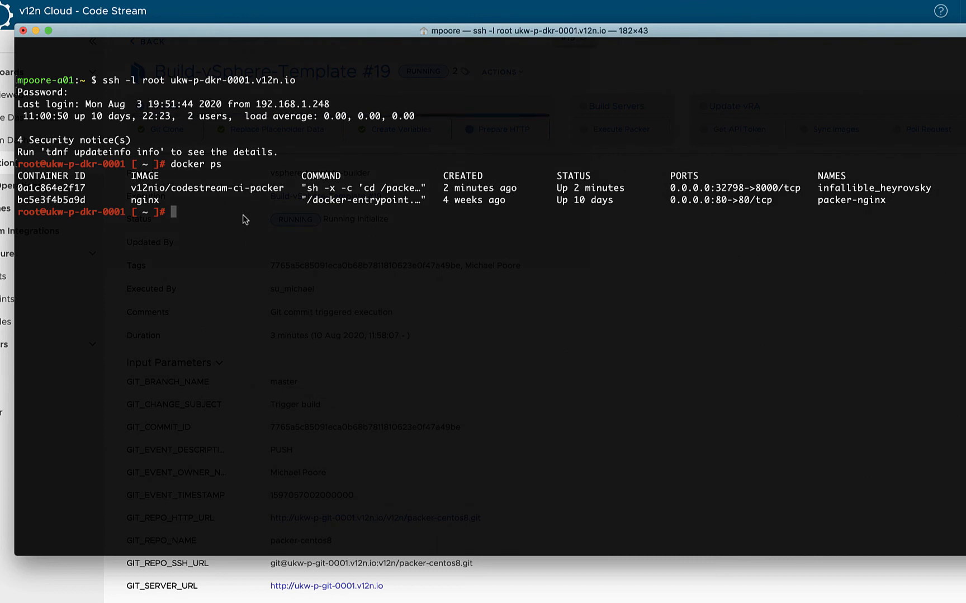
# - In the terminal's SSH session on the Docker host, change to the /sharedPath directory and list its contents
pyautogui.write('cd sha')
pyautogui.press('BackSpace')
pyautogui.press('BackSpace')
pyautogui.press('BackSpace')
pyautogui.write('/shared')
pyautogui.press('Tab')
pyautogui.press('Return')
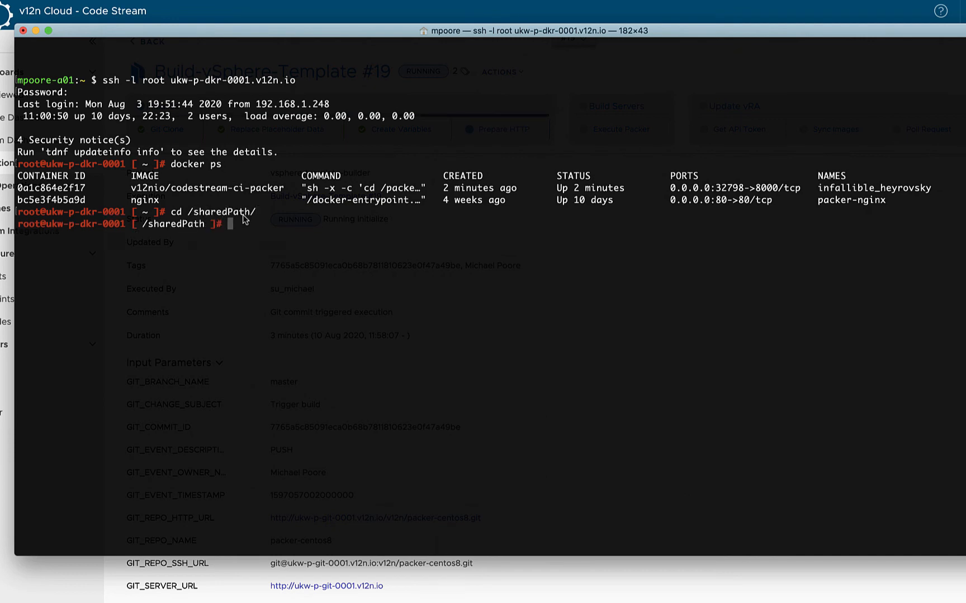
pyautogui.write('ls')
pyautogui.press('Return')
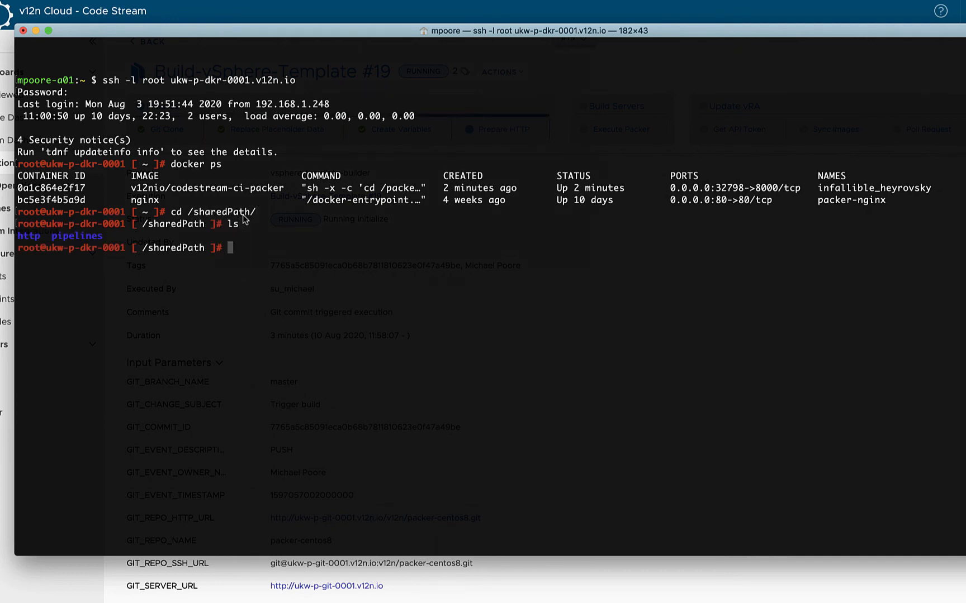
# - Change to the http directory within /sharedPath and list its build folders
pyautogui.write('cd http')
pyautogui.press('Tab')
pyautogui.press('Return')
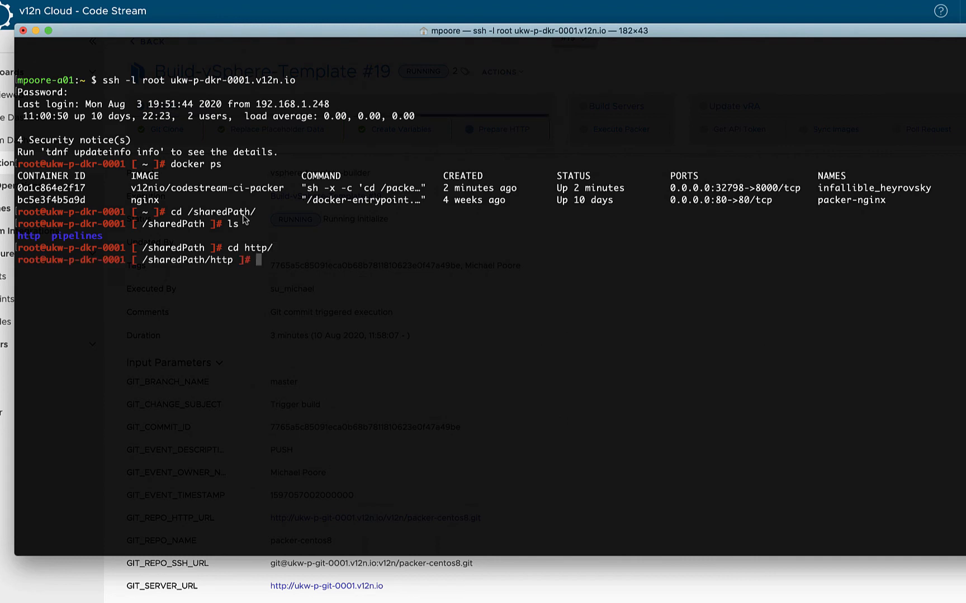
pyautogui.write('ls')
pyautogui.press('Return')
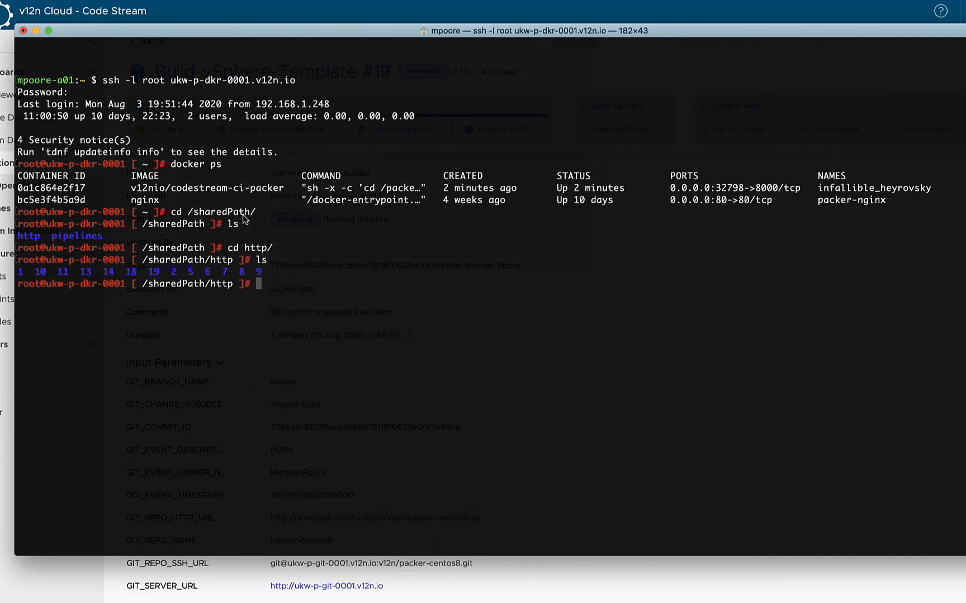
# - Change to the folder for build 19 and list its files
pyautogui.write('cd 19')
pyautogui.press('Tab')
pyautogui.press('Return')
pyautogui.write('ls')
pyautogui.press('Return')
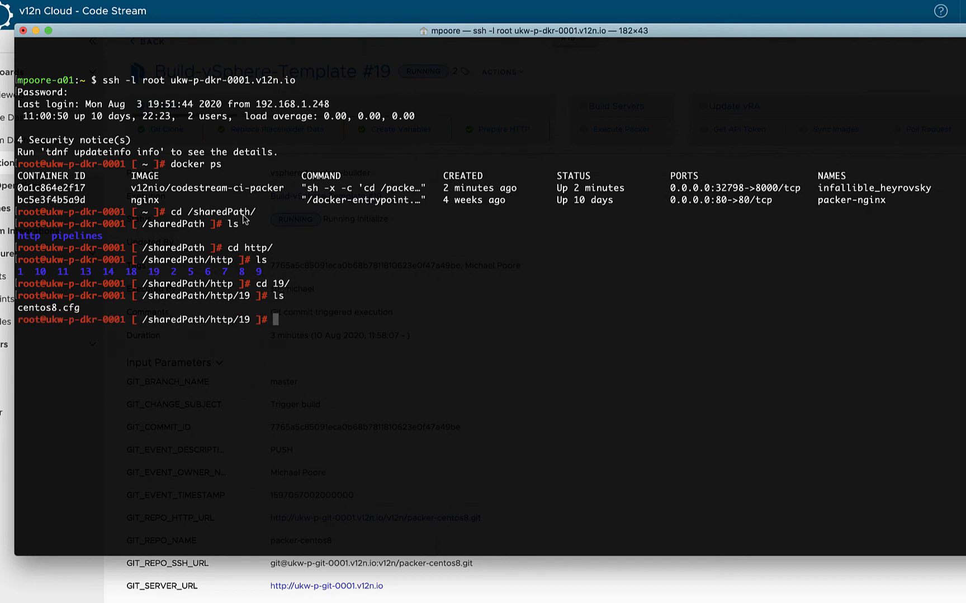
# - Display centos8.cfg with more to examine the values substituted for the placeholders
pyautogui.write('more ce')
pyautogui.press('Tab')
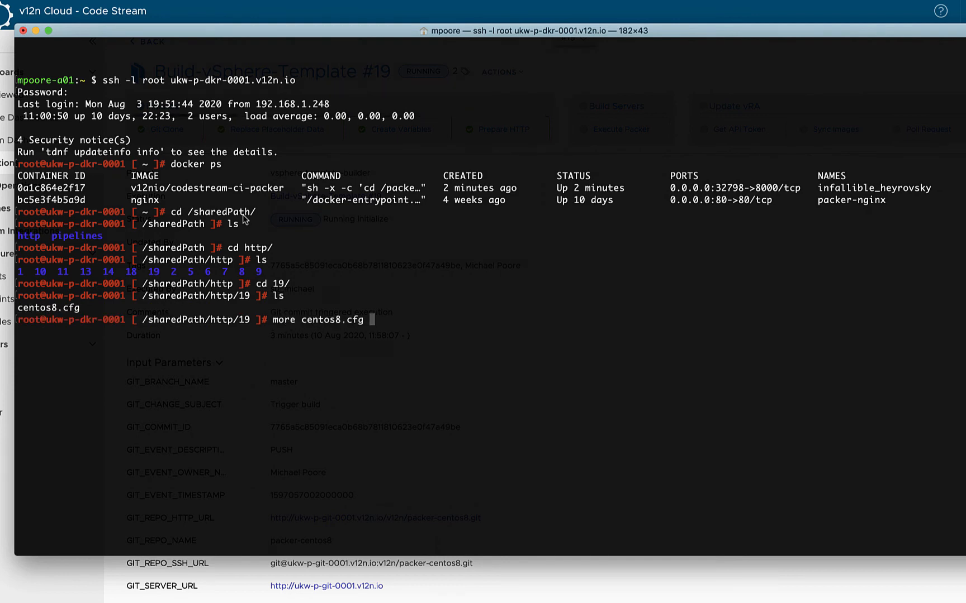
pyautogui.press('Return')
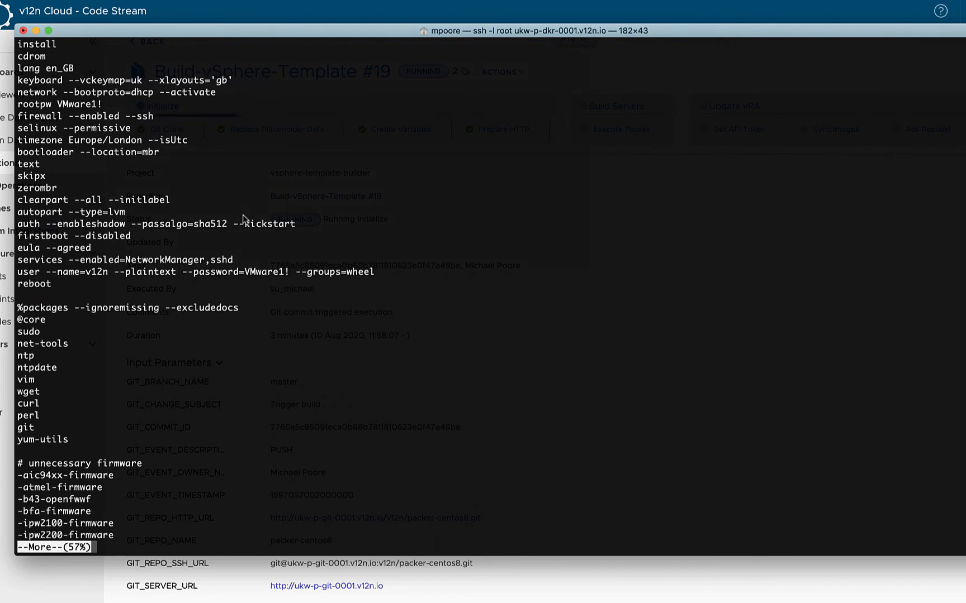
# - Check the root password line in centos8.cfg and open the Execute Packer task of Build-vSphere-Template #19 in Code Stream
pyautogui.moveTo(57, 104); pyautogui.dragTo(101, 106)
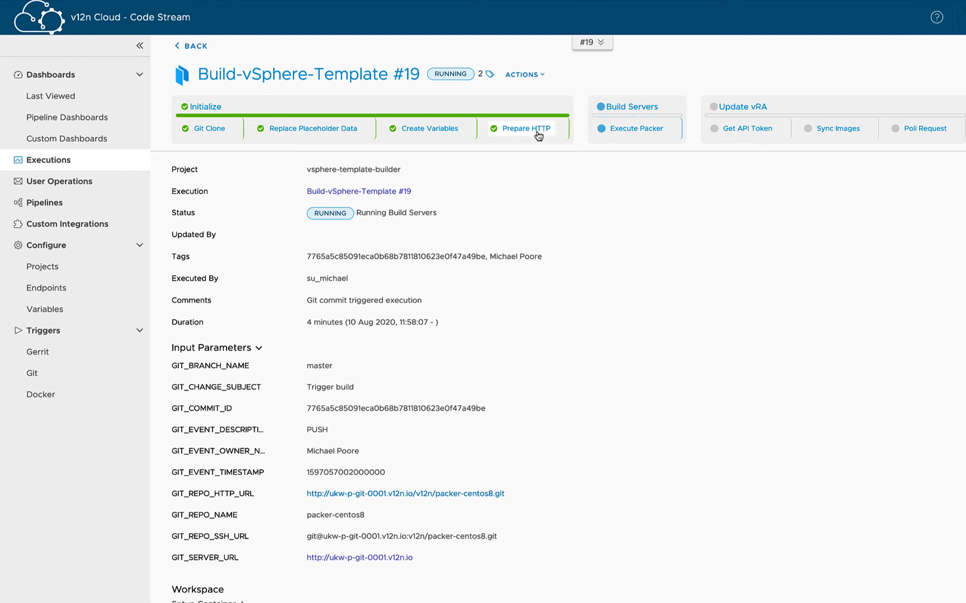
pyautogui.click(629, 130)
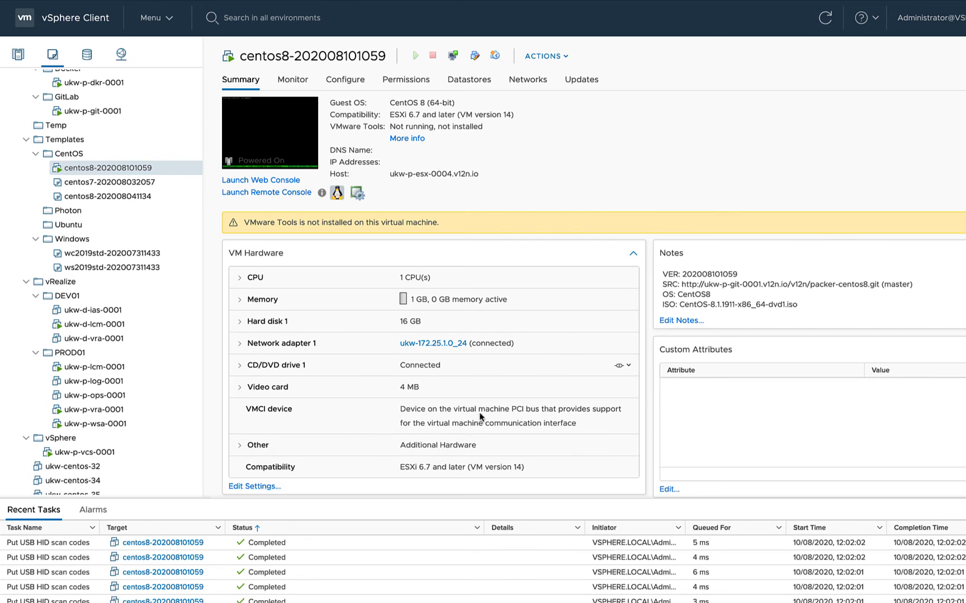
pyautogui.moveTo(663, 274); pyautogui.dragTo(812, 294)
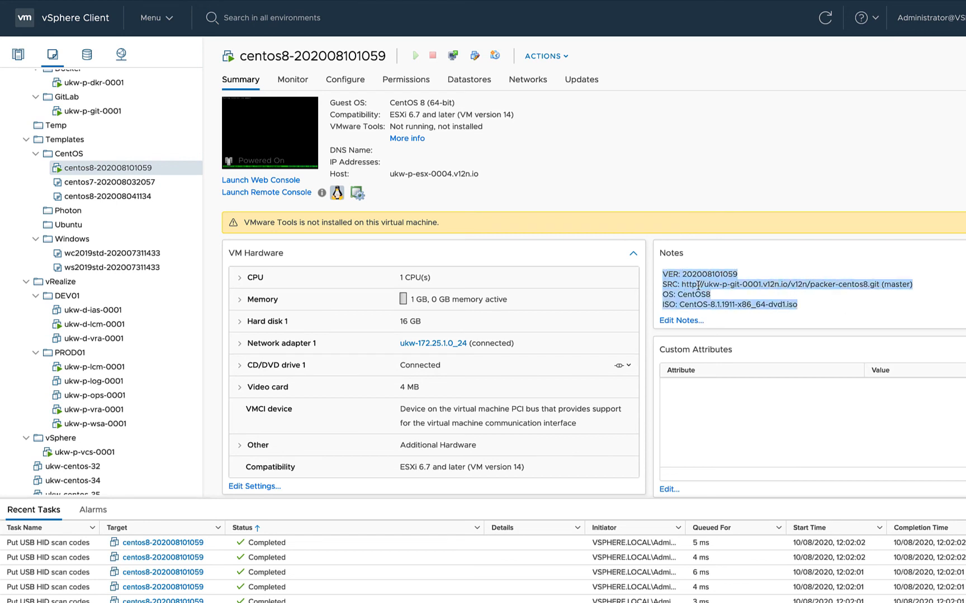
pyautogui.click(828, 306)
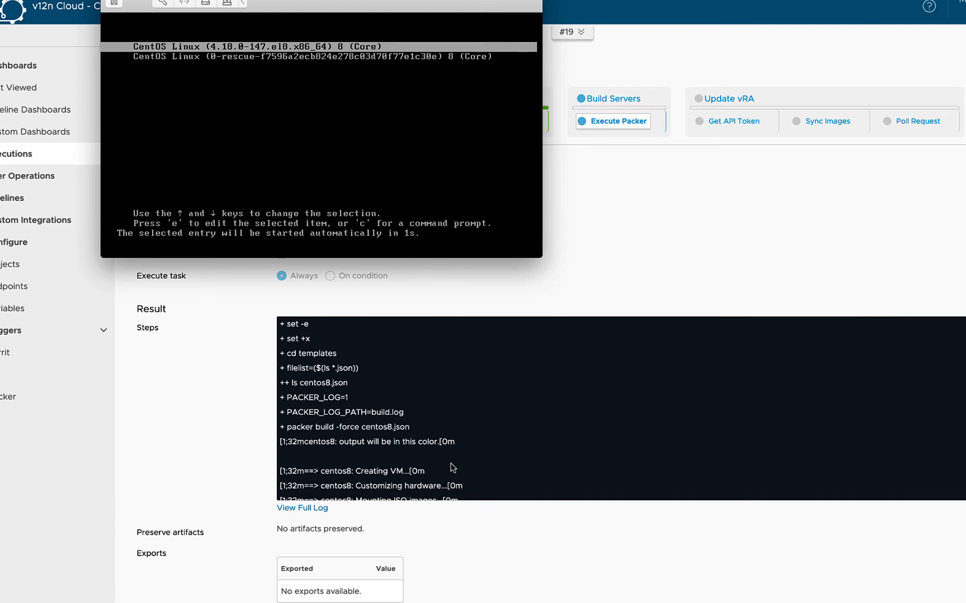
# - In Code Stream, follow the Execute Packer log to the end of its output alongside the virtual machine's remote console
pyautogui.scroll(-3, 452, 467)
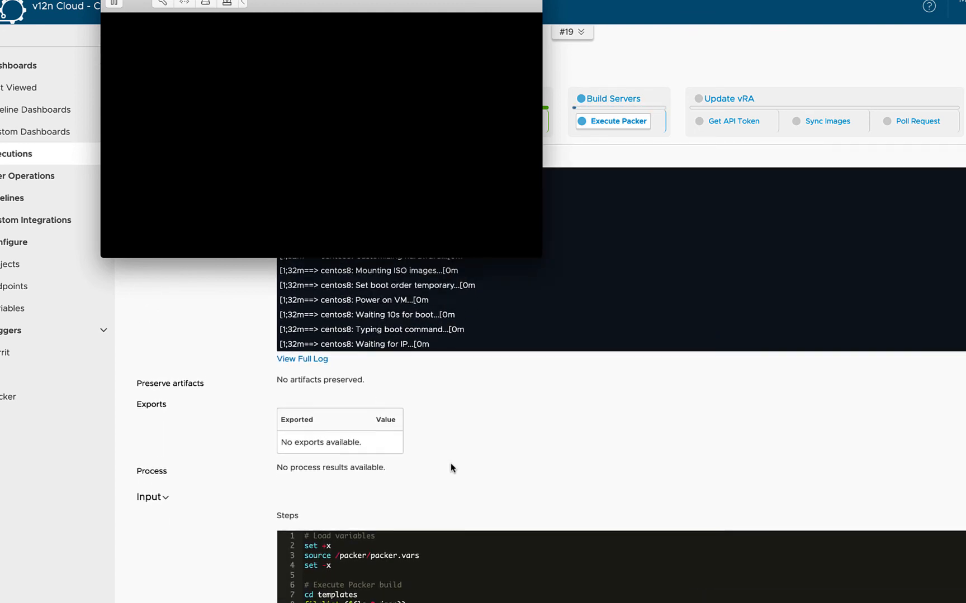
pyautogui.scroll(3, 453, 467)
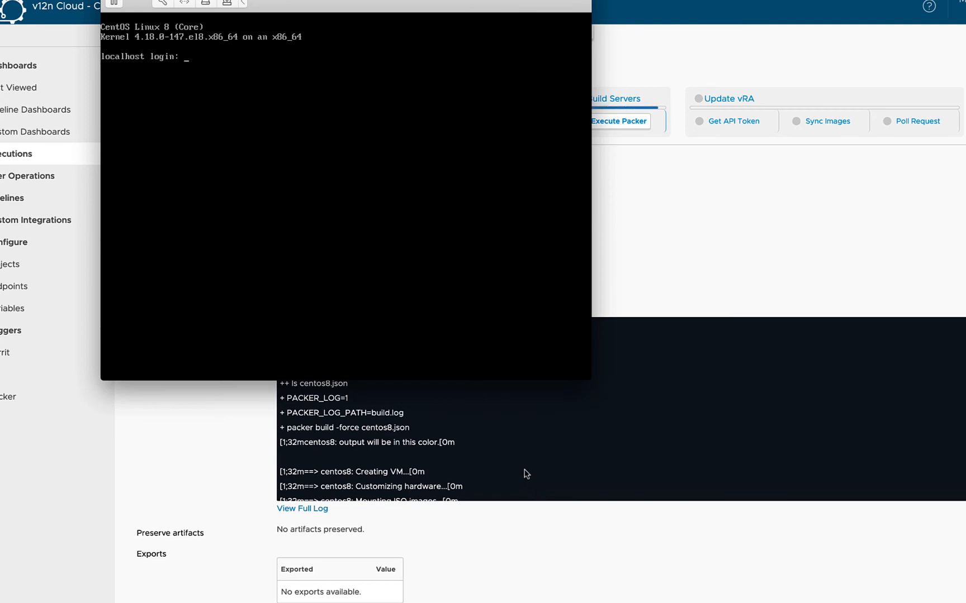
pyautogui.scroll(-3, 528, 473)
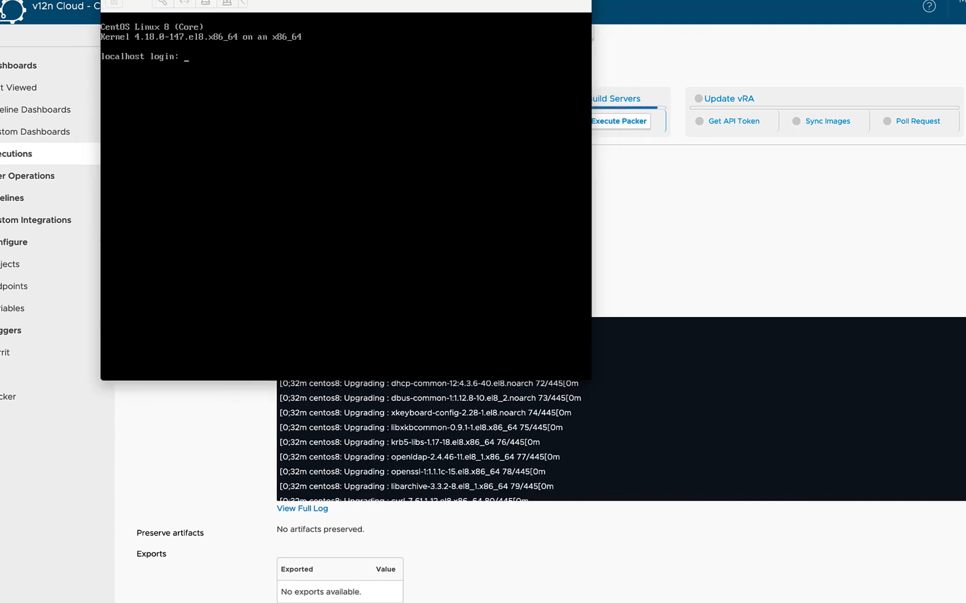
pyautogui.moveTo(345, 0); pyautogui.dragTo(311, 3)
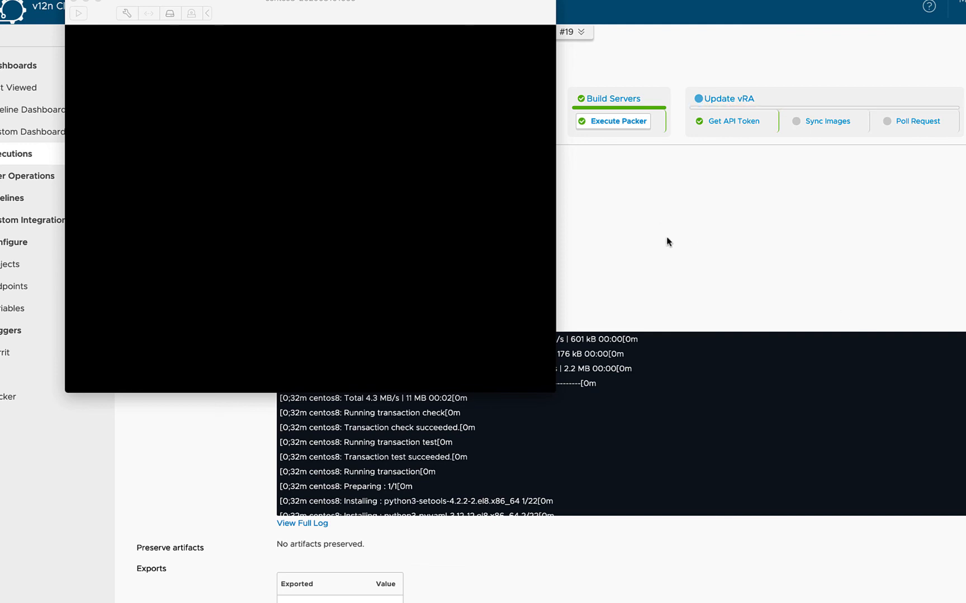
pyautogui.scroll(-5, 671, 375)
pyautogui.scroll(-10, 671, 375)
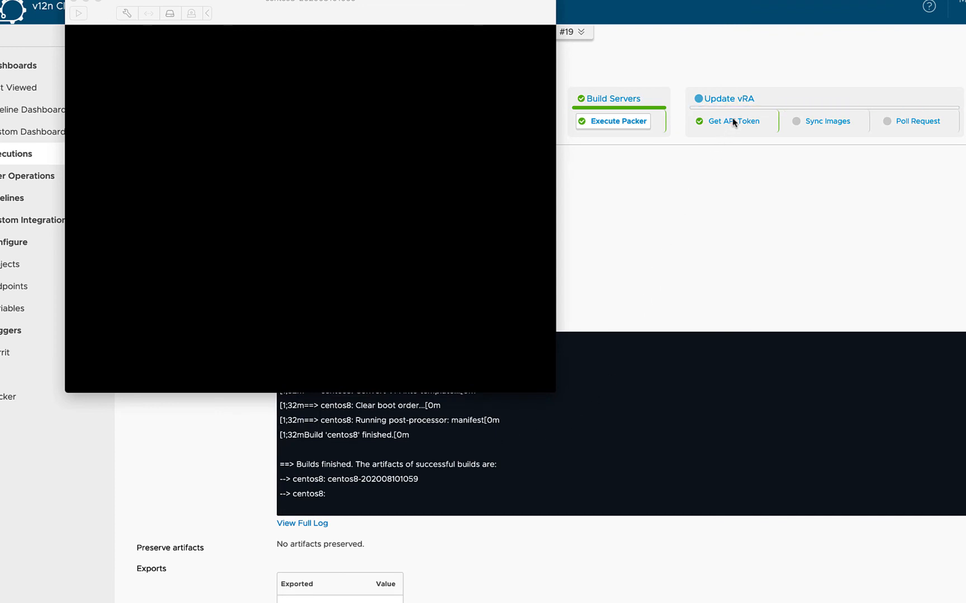
pyautogui.click(738, 177)
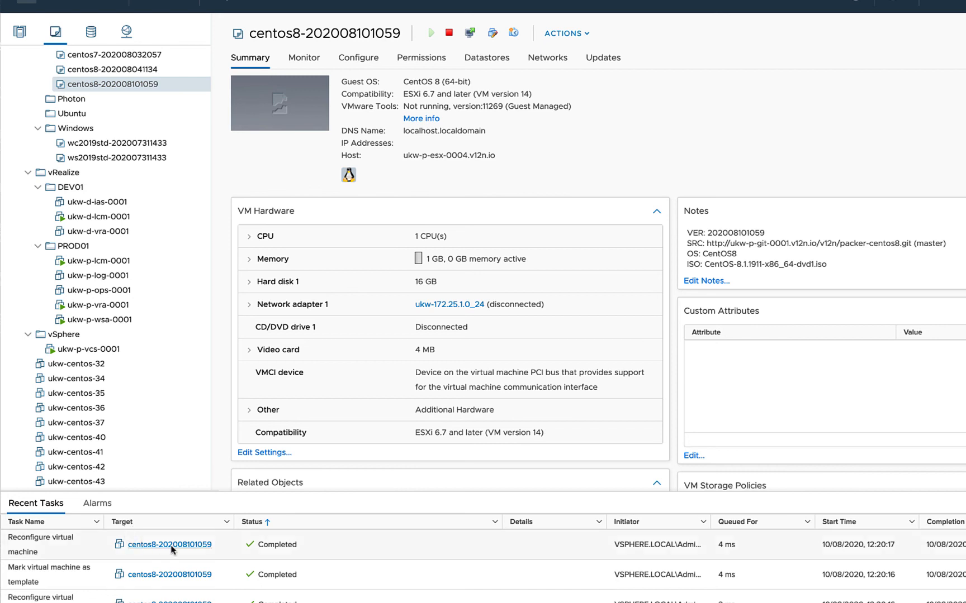
# - On the Build-vSphere-Template dashboard in Code Stream, check the duration of the latest successful execution
pyautogui.click(232, 599)
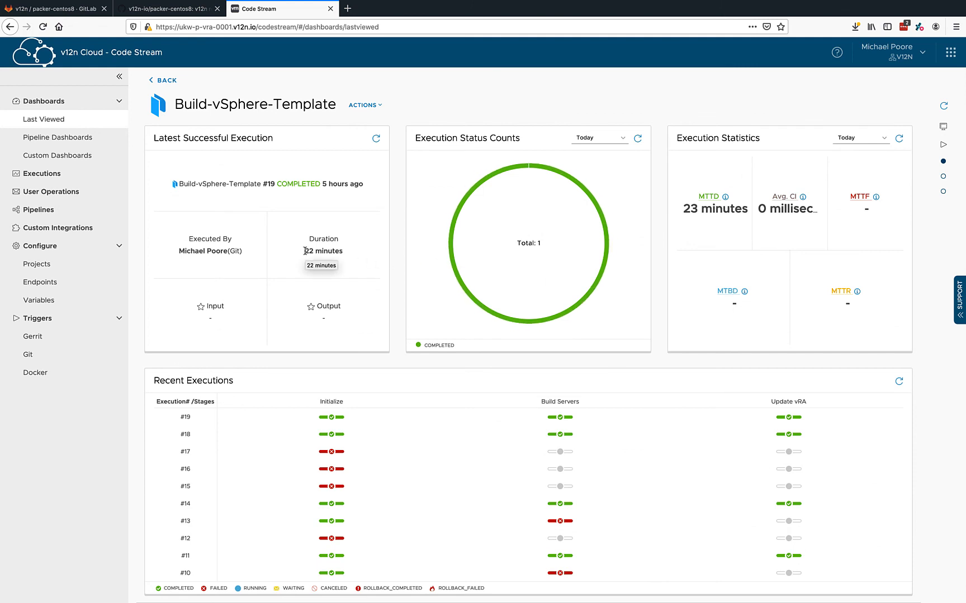
pyautogui.moveTo(304, 251); pyautogui.dragTo(346, 253)
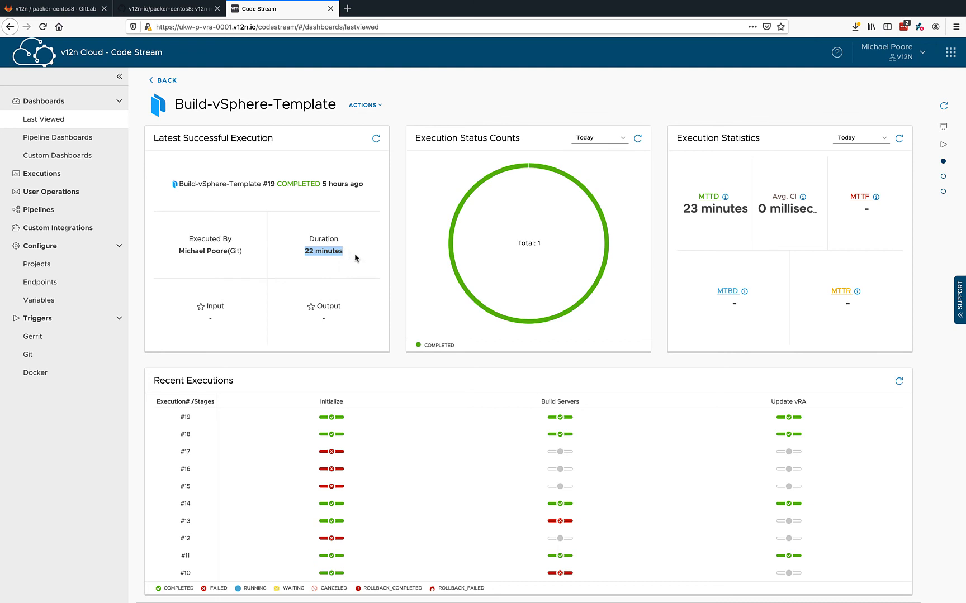
pyautogui.click(355, 258)
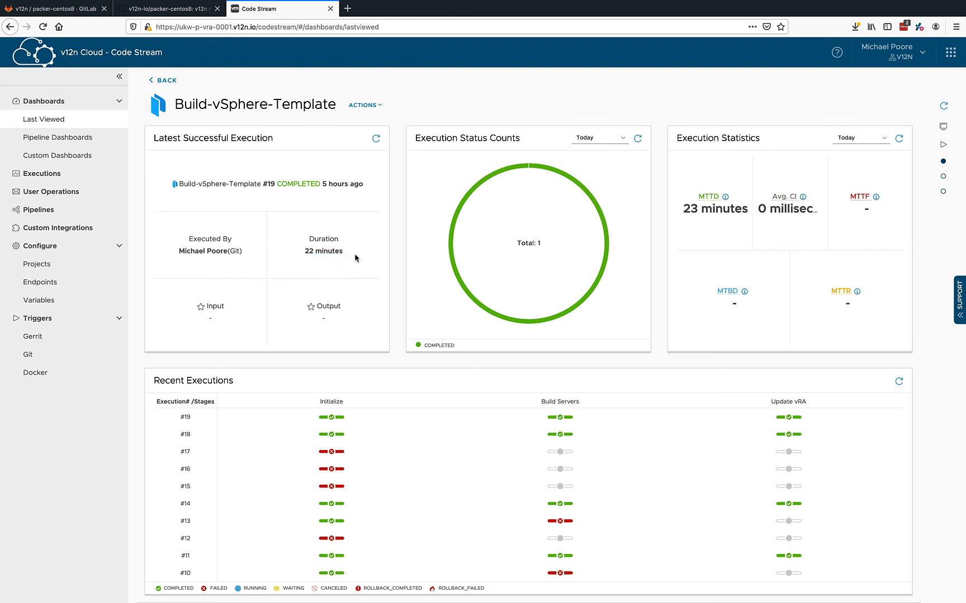